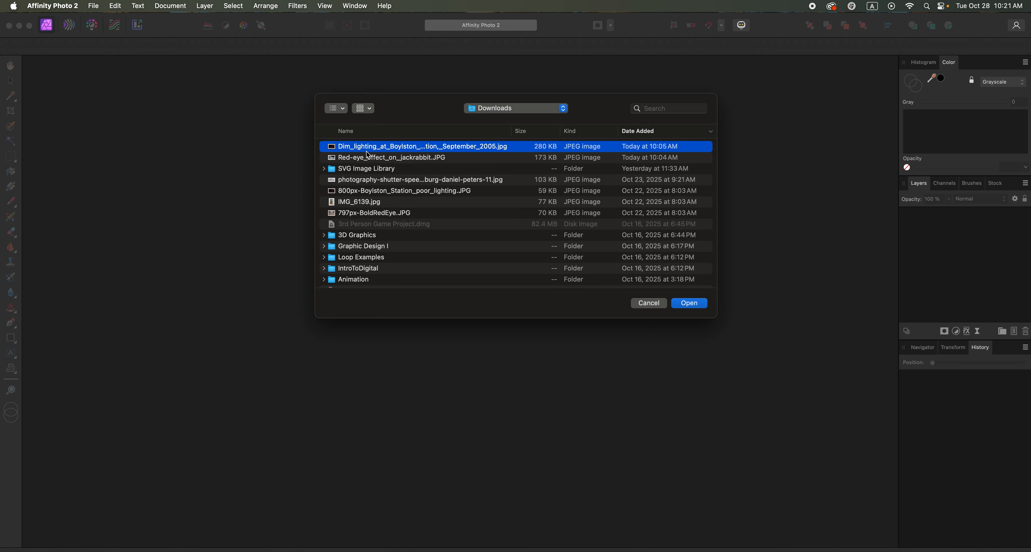
# Open Dim_lighting_at_Boylston_station__September_2005.jpg, Red-eye_effect_on_jackrabbit.JPG, IMG_6139.jpg and struggle-3805349_960_720.jpg together from Downloads.
pyautogui.keyDown('shift'); pyautogui.click(368, 158); pyautogui.keyUp('shift')
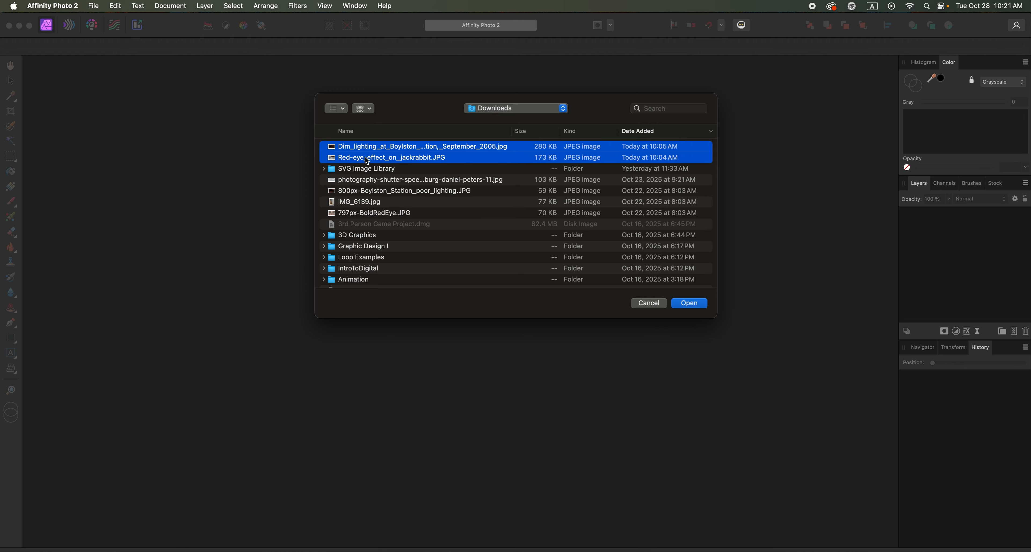
pyautogui.keyDown('super'); pyautogui.click(374, 202); pyautogui.keyUp('super')
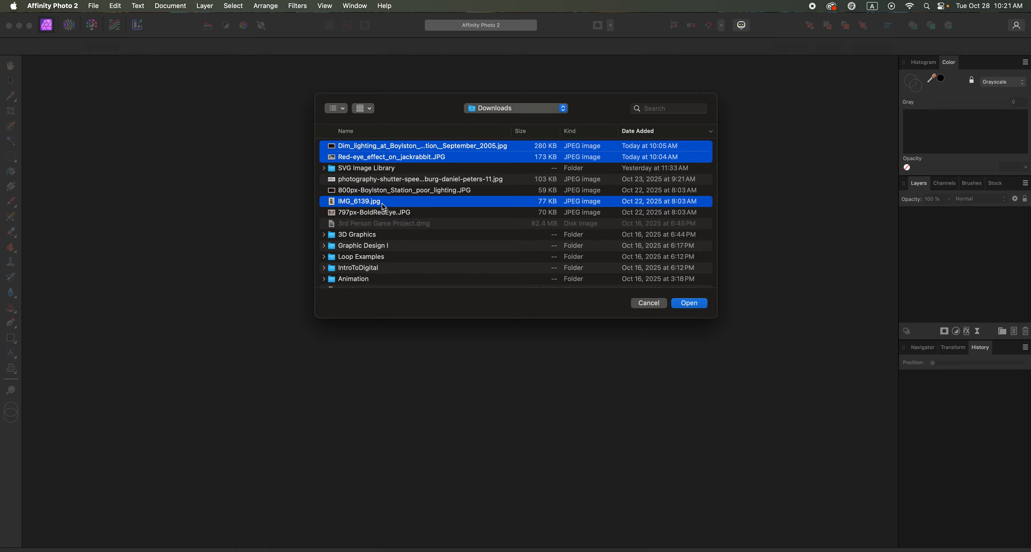
pyautogui.scroll(-15, 382, 204)
pyautogui.scroll(-5, 383, 207)
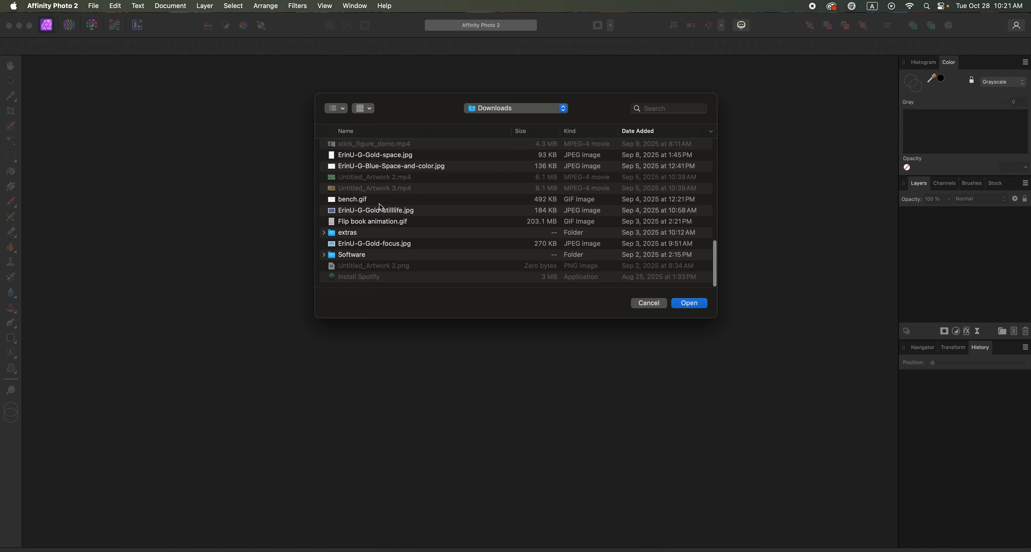
pyautogui.scroll(3, 374, 201)
pyautogui.scroll(-3, 373, 201)
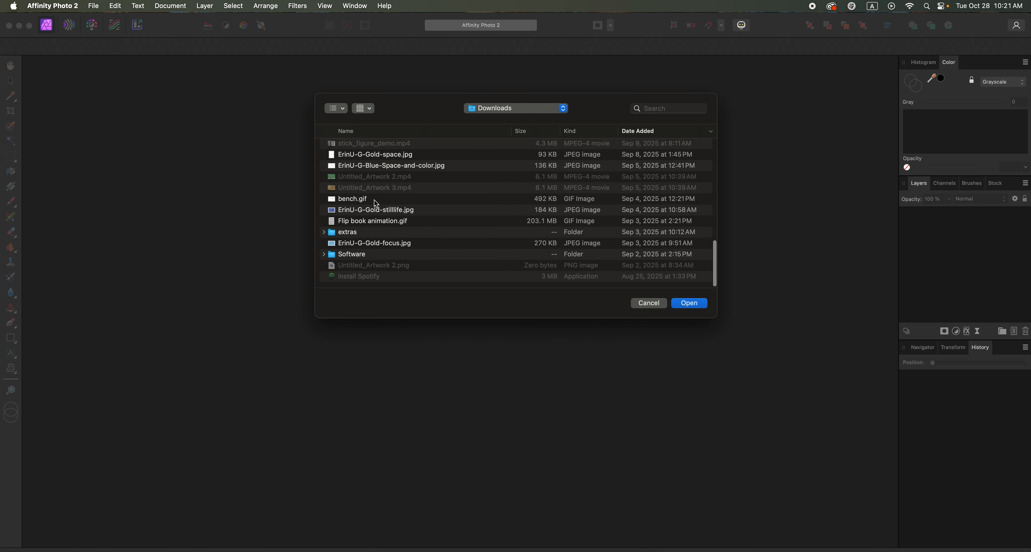
pyautogui.scroll(8, 376, 203)
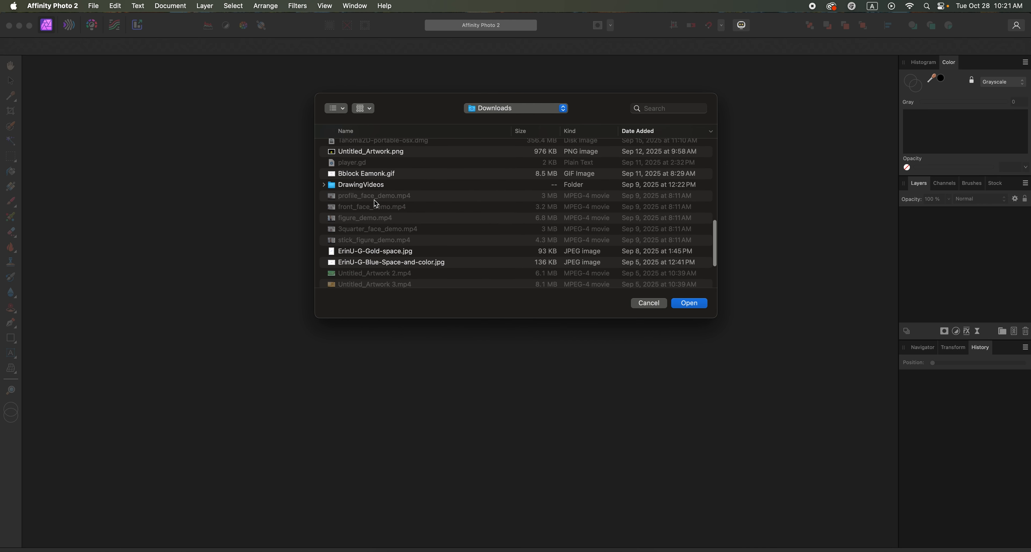
pyautogui.scroll(4, 375, 203)
pyautogui.keyDown('super'); pyautogui.click(373, 206); pyautogui.keyUp('super')
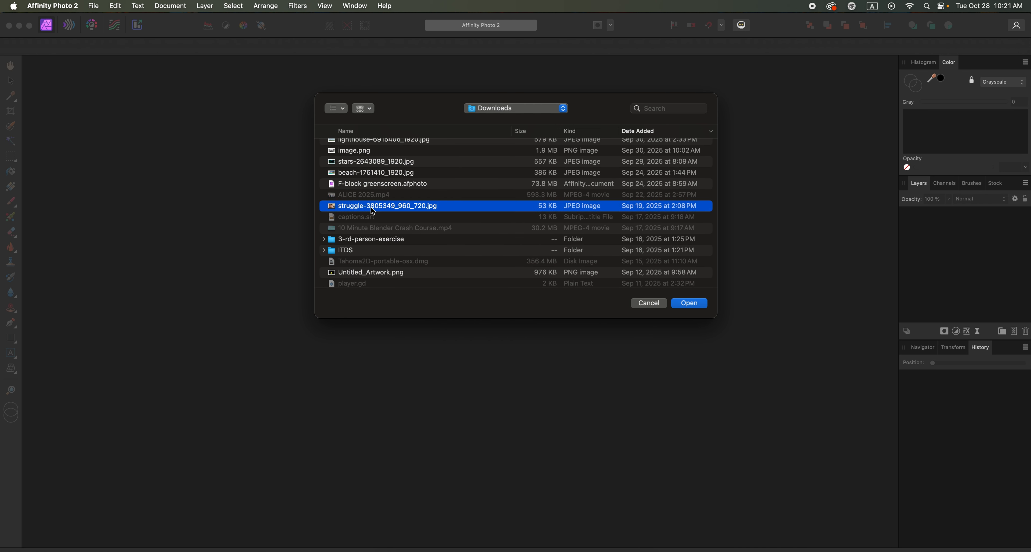
pyautogui.scroll(15, 384, 199)
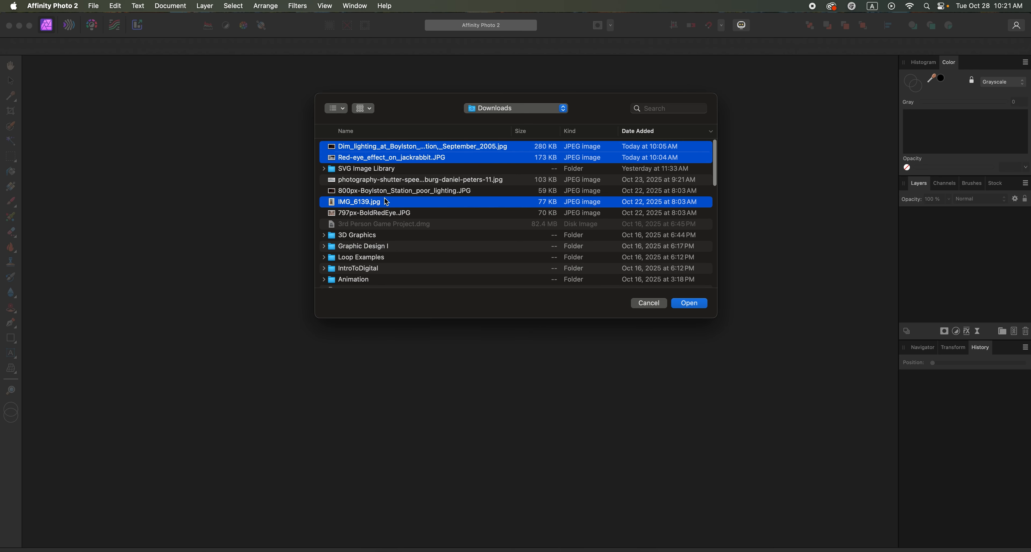
pyautogui.click(687, 304)
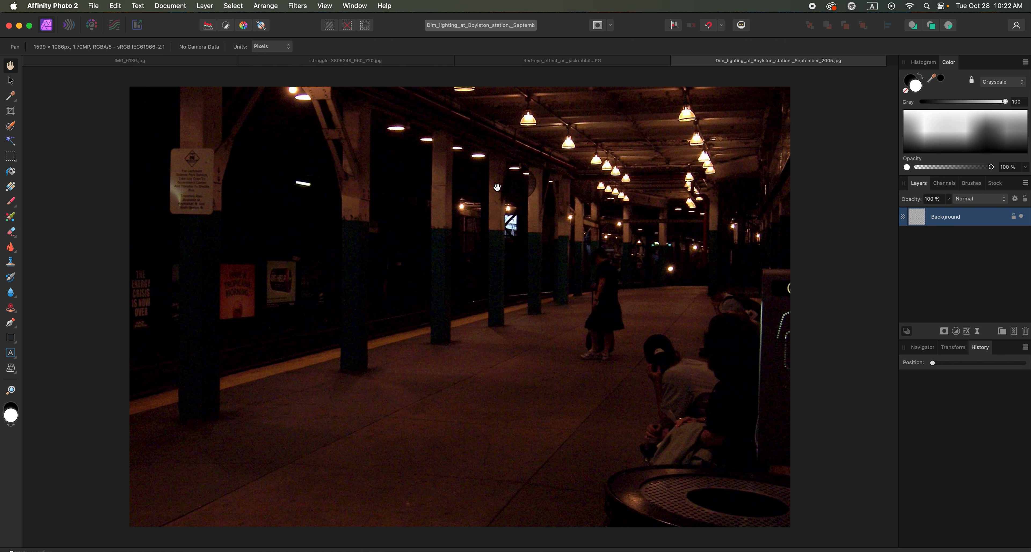
# Look over each opened image in turn: the postcard, the portrait, the jackrabbit and the station platform.
pyautogui.click(182, 60)
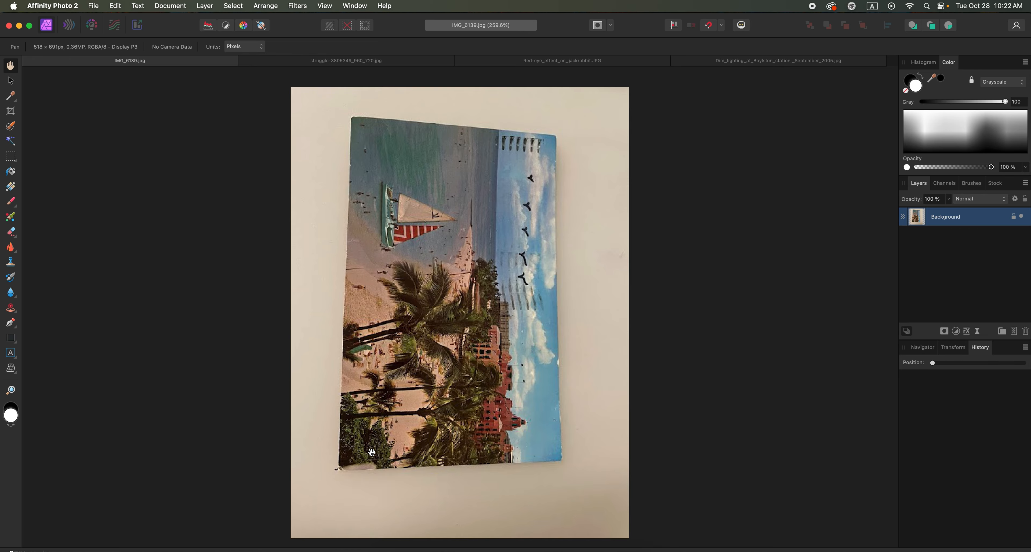
pyautogui.click(383, 62)
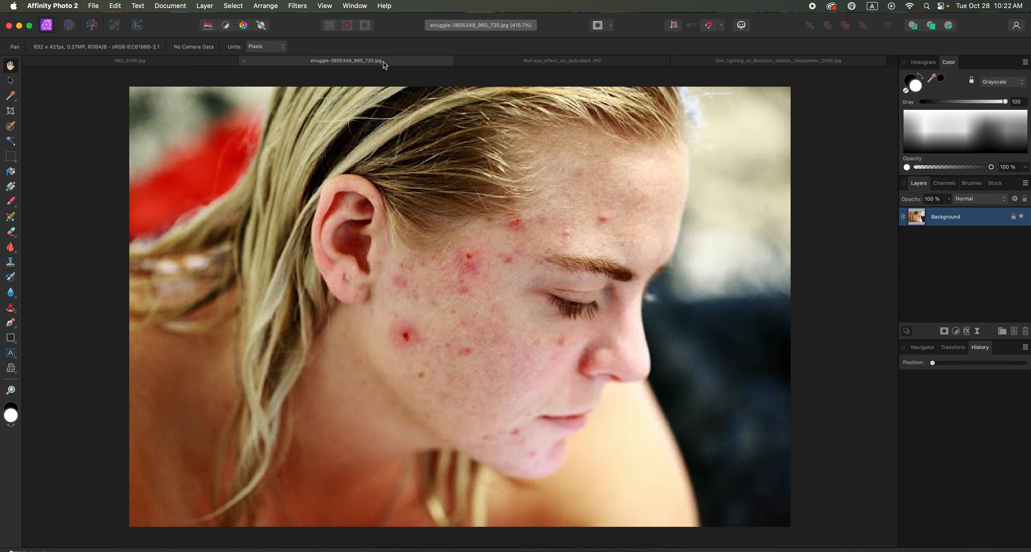
pyautogui.click(532, 64)
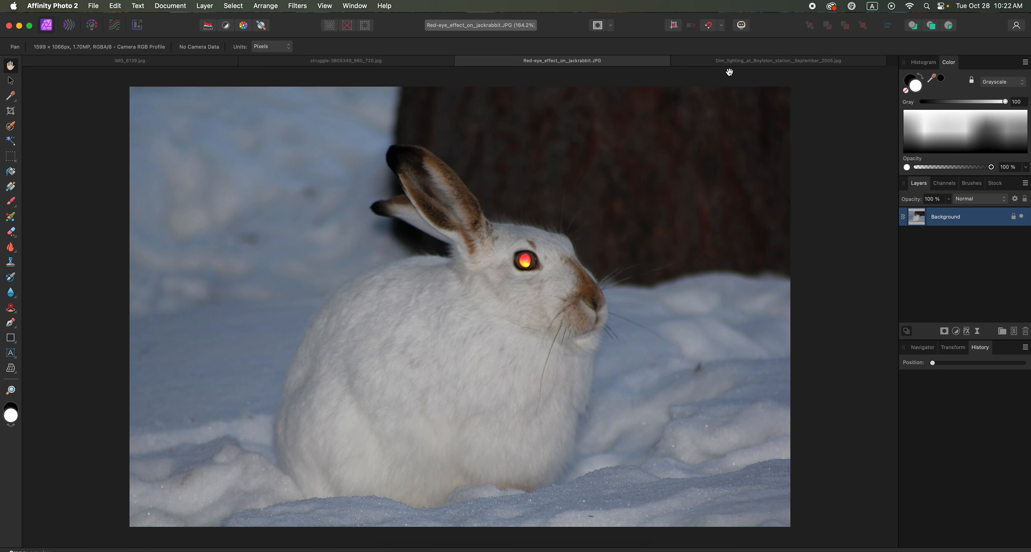
pyautogui.click(724, 66)
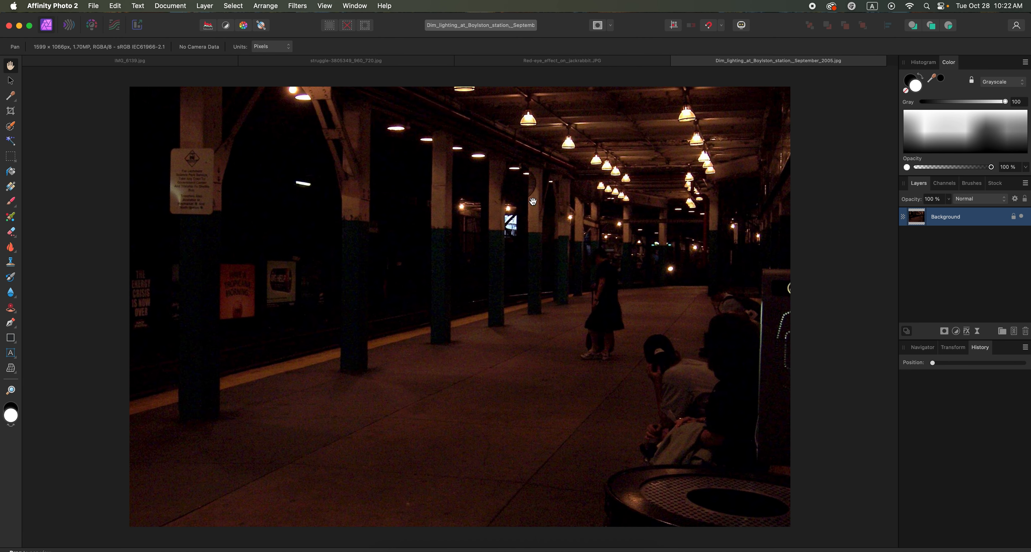
# Remove the red glow from the jackrabbit's eye with the Red Eye Removal Tool.
pyautogui.click(514, 66)
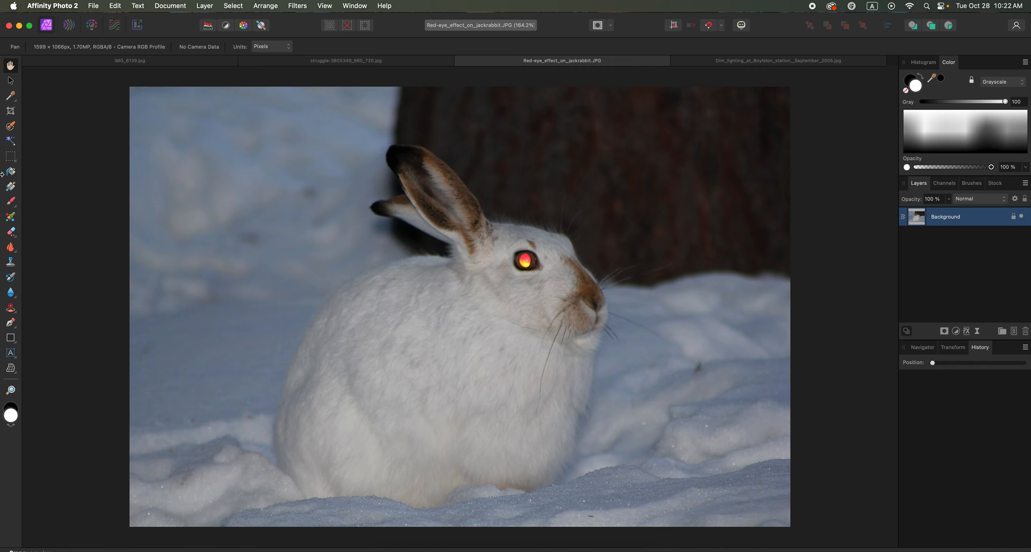
pyautogui.click(11, 309)
pyautogui.click(28, 312)
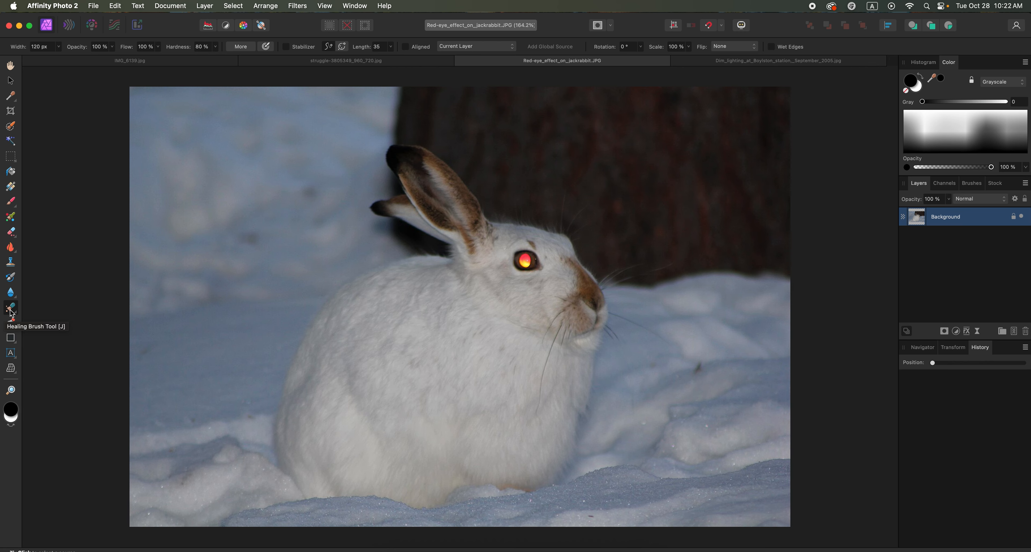
pyautogui.click(10, 312)
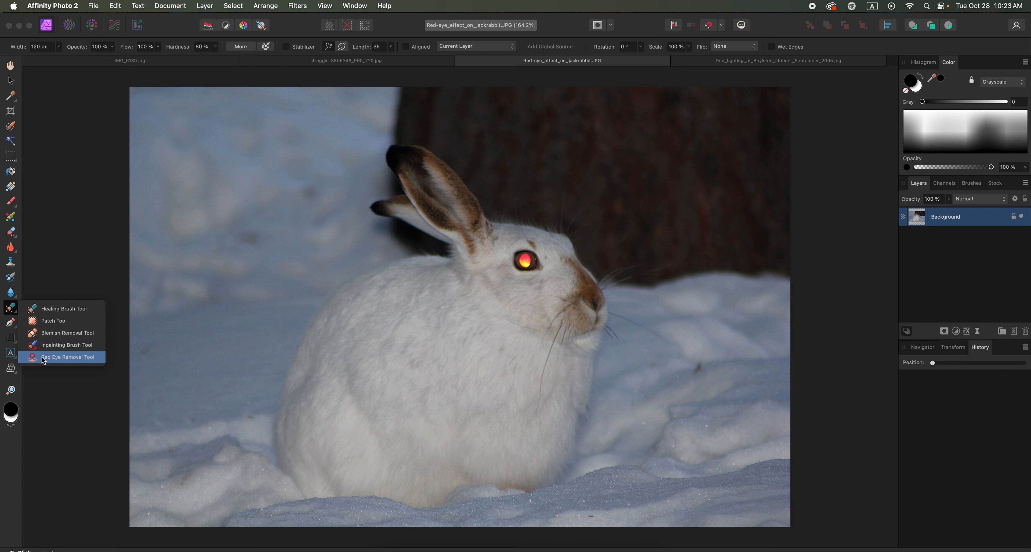
pyautogui.click(62, 359)
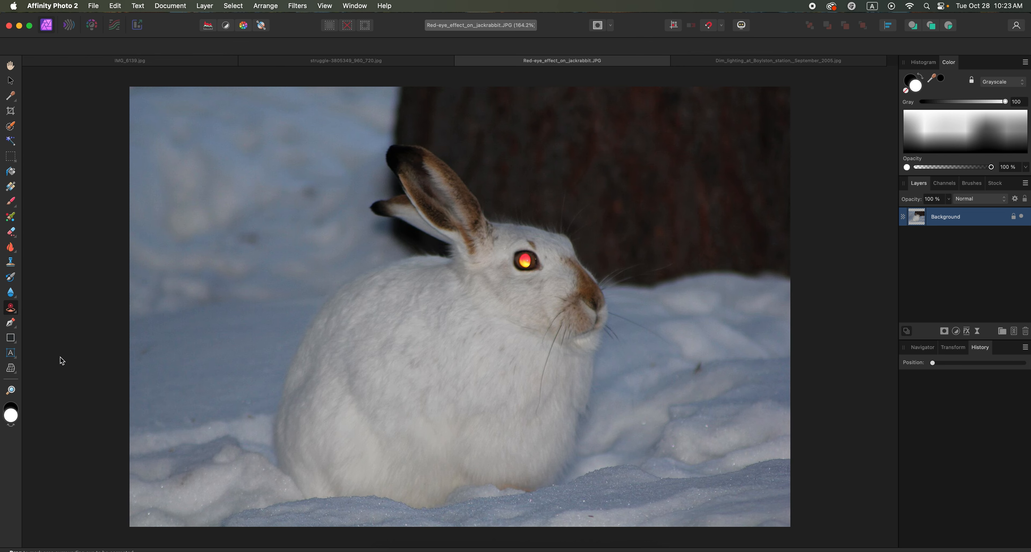
pyautogui.click(524, 261)
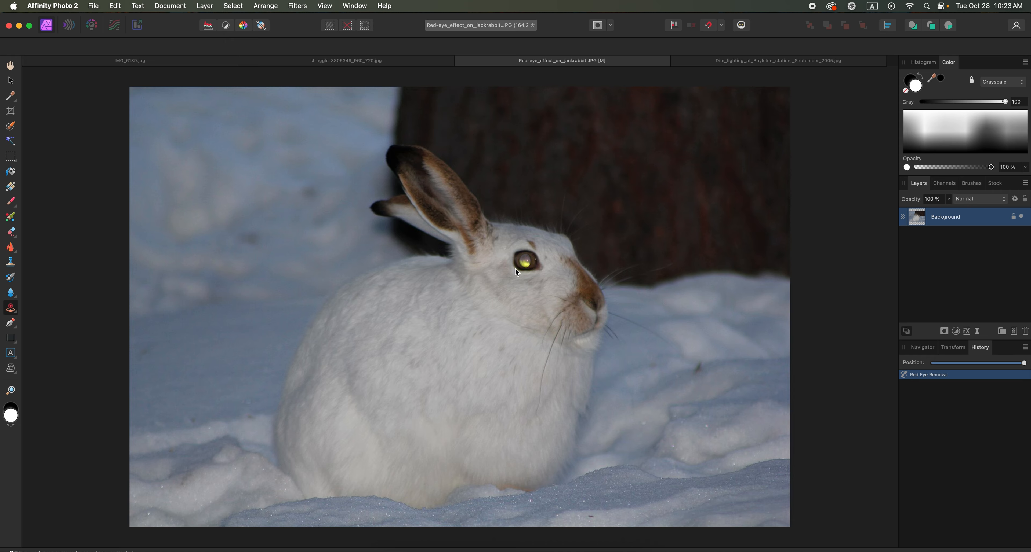
# Undo and redo the red eye removal to compare it, and save and close the jackrabbit image.
pyautogui.press('super+z')
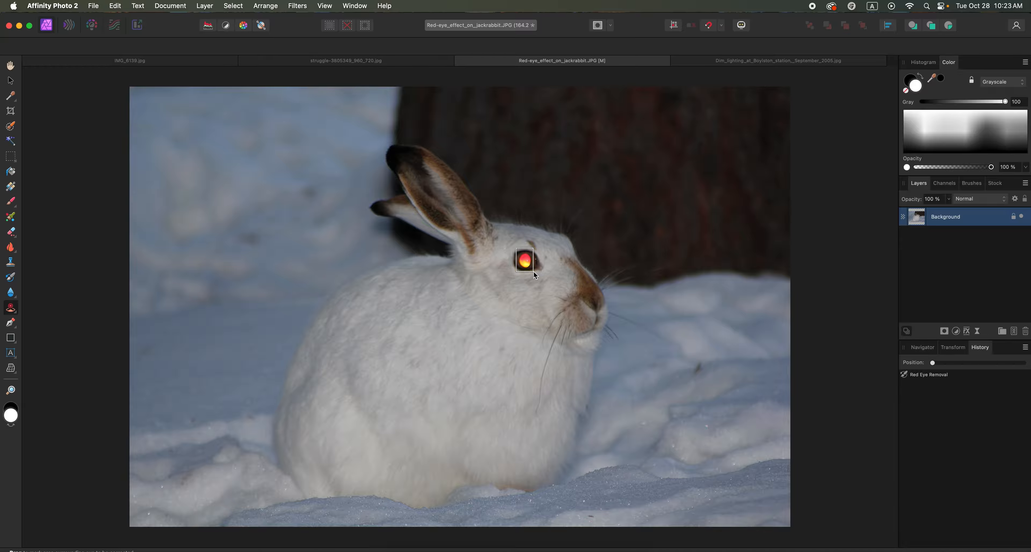
pyautogui.press('super+shift+z')
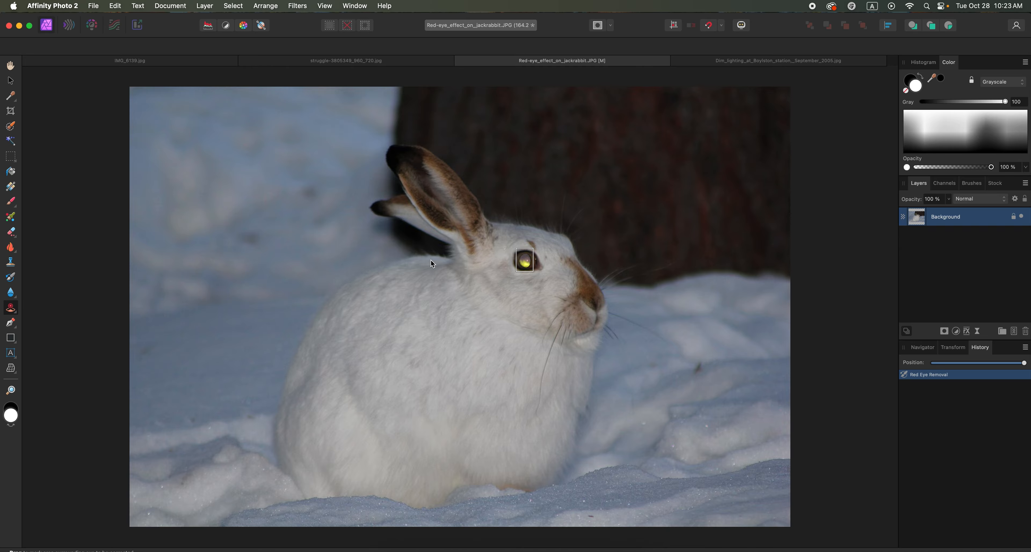
pyautogui.press('super+s')
pyautogui.click(461, 61)
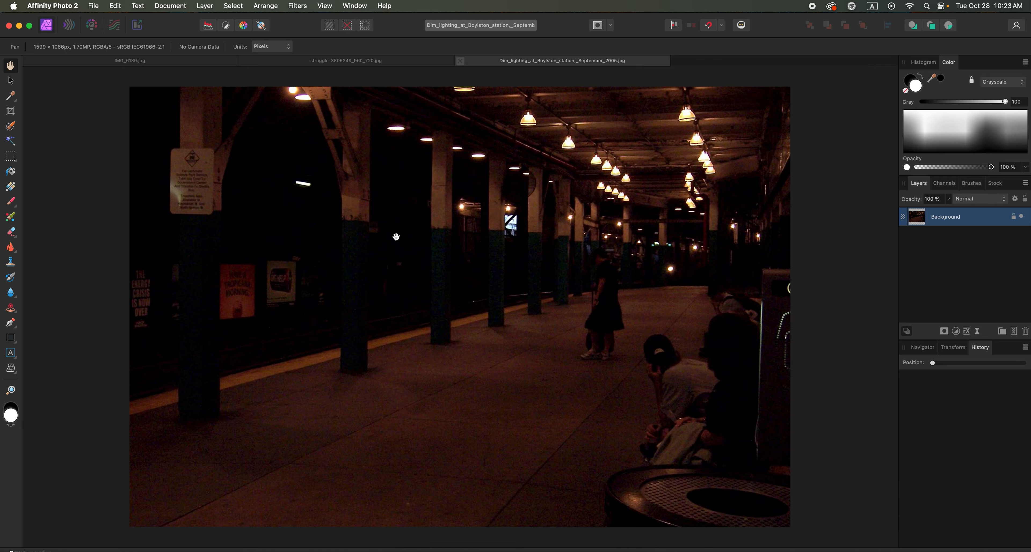
# Activate the Blemish Removal Tool on the portrait image and set its width to 21 px.
pyautogui.click(349, 61)
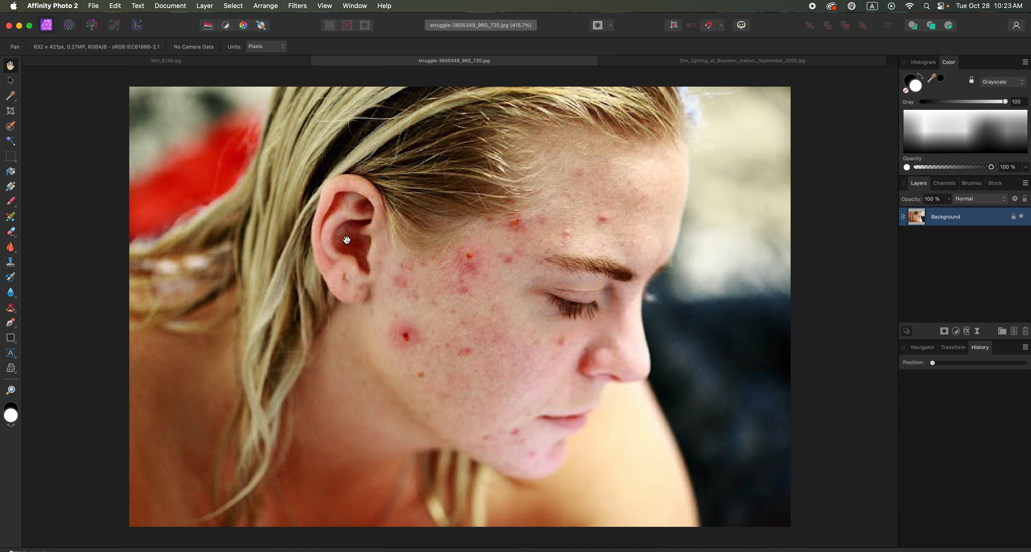
pyautogui.click(12, 310)
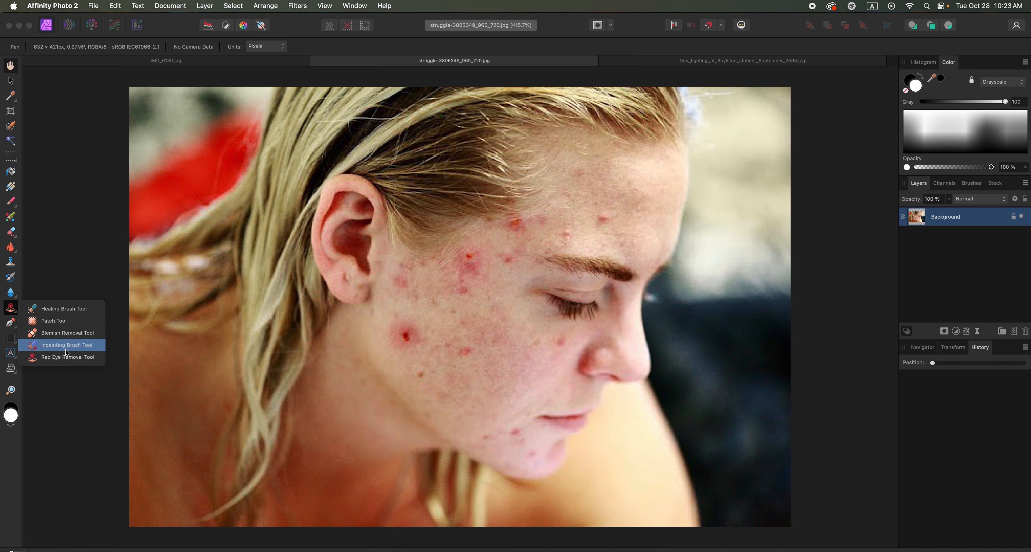
pyautogui.click(60, 334)
pyautogui.click(59, 46)
pyautogui.moveTo(58, 57); pyautogui.dragTo(42, 57)
pyautogui.click(105, 312)
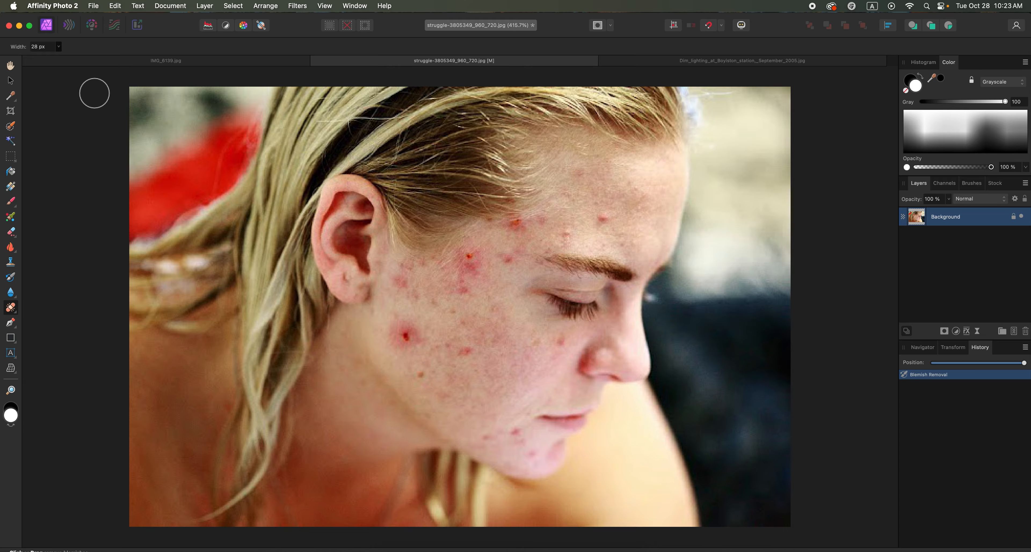
pyautogui.click(58, 46)
pyautogui.moveTo(60, 58); pyautogui.dragTo(54, 58)
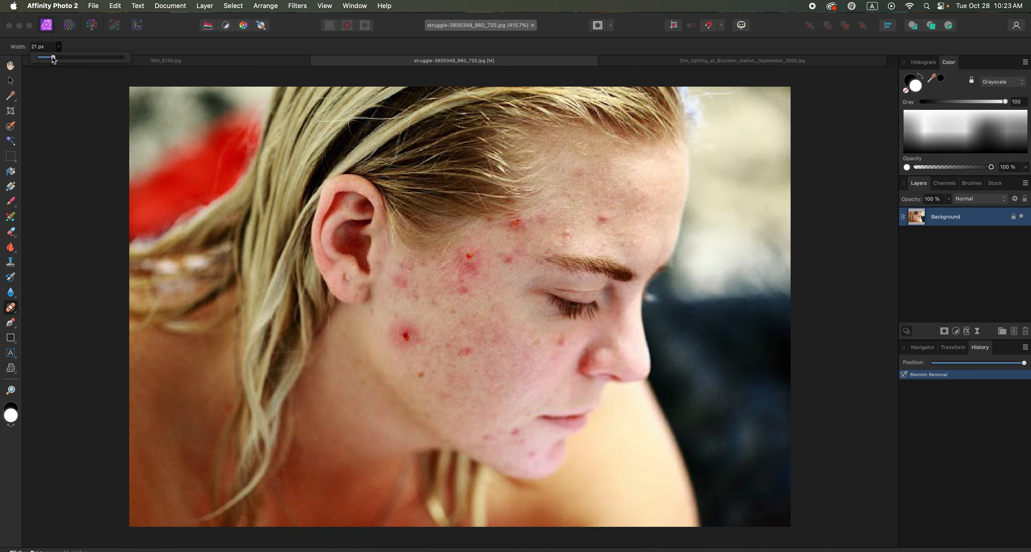
# Remove the small blemishes on the portrait's lower cheek, chin, beside the nose, forehead, temple and mid-cheek with Blemish Removal.
pyautogui.click(421, 375)
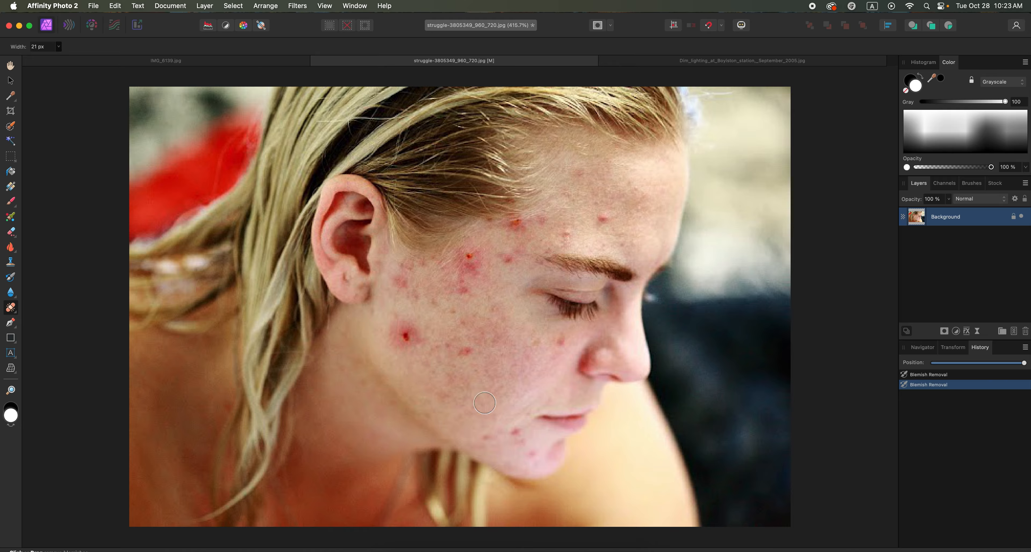
pyautogui.click(514, 432)
pyautogui.click(487, 437)
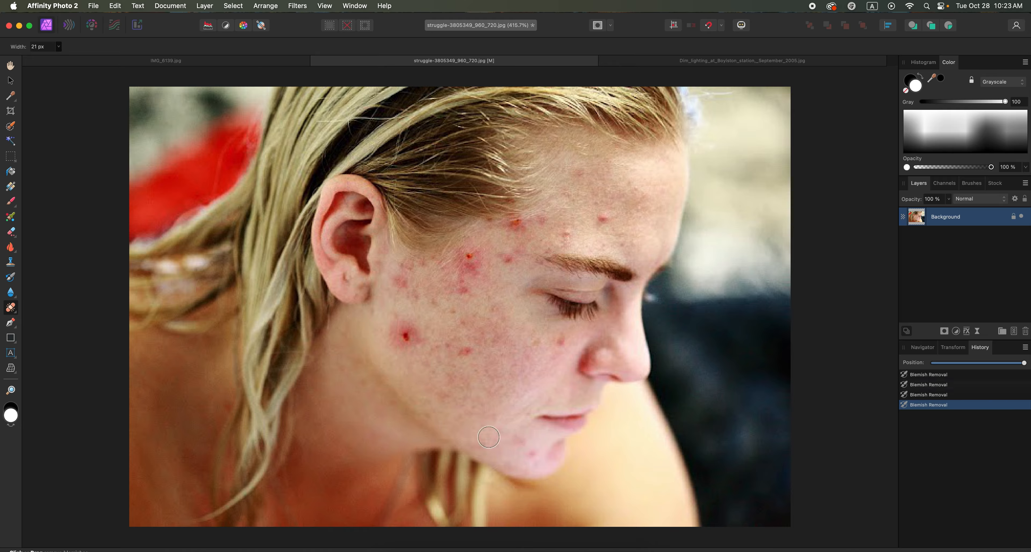
pyautogui.click(531, 453)
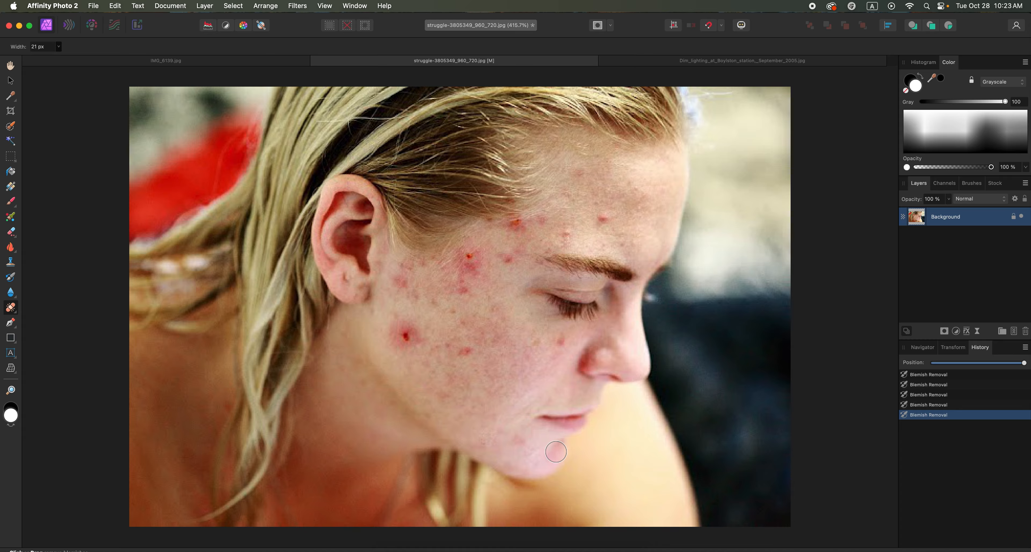
pyautogui.click(562, 340)
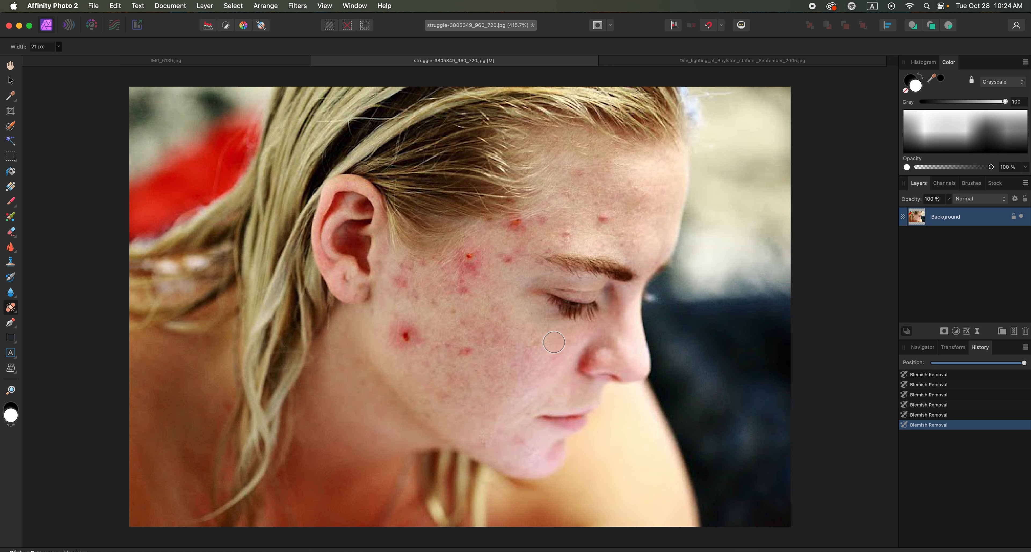
pyautogui.click(603, 218)
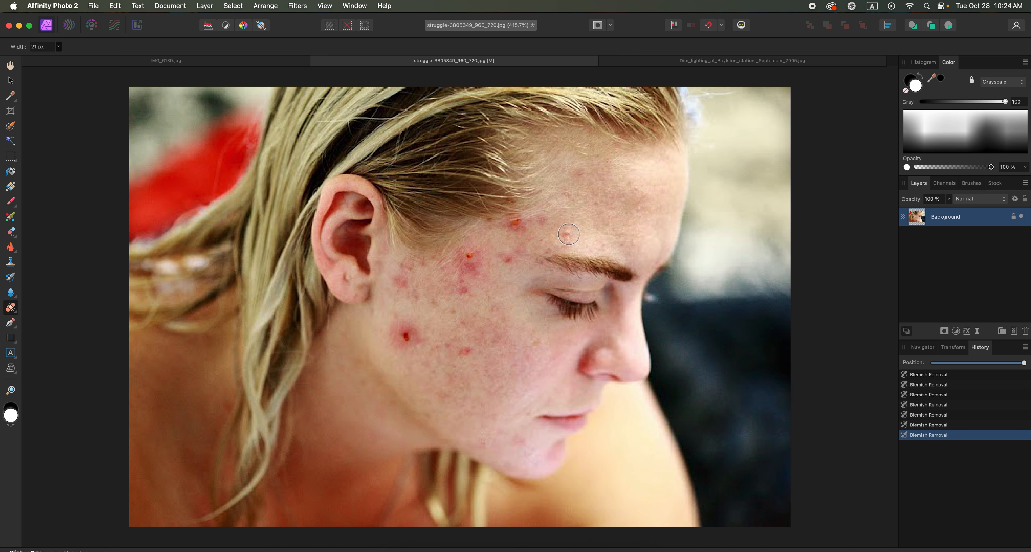
pyautogui.click(569, 234)
pyautogui.click(507, 259)
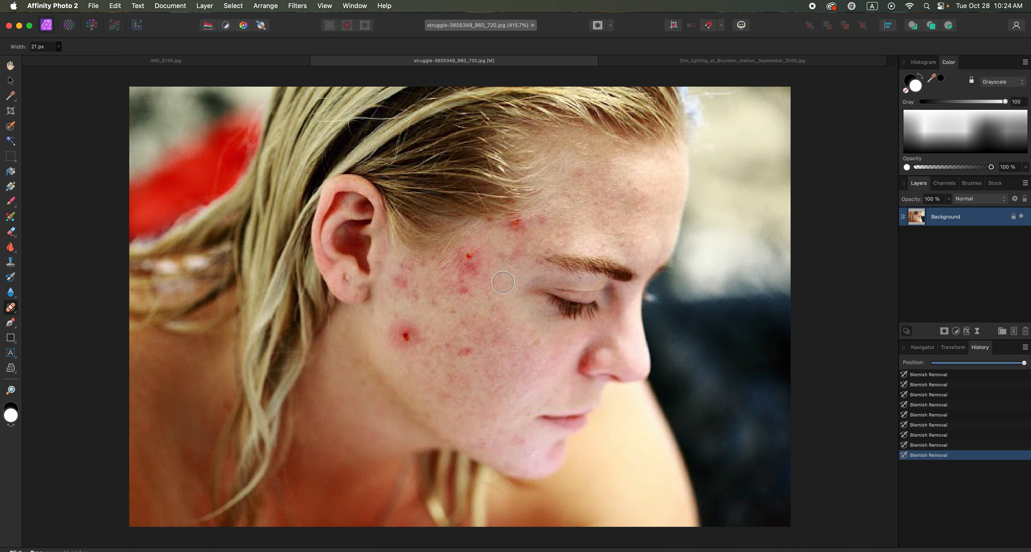
pyautogui.click(466, 352)
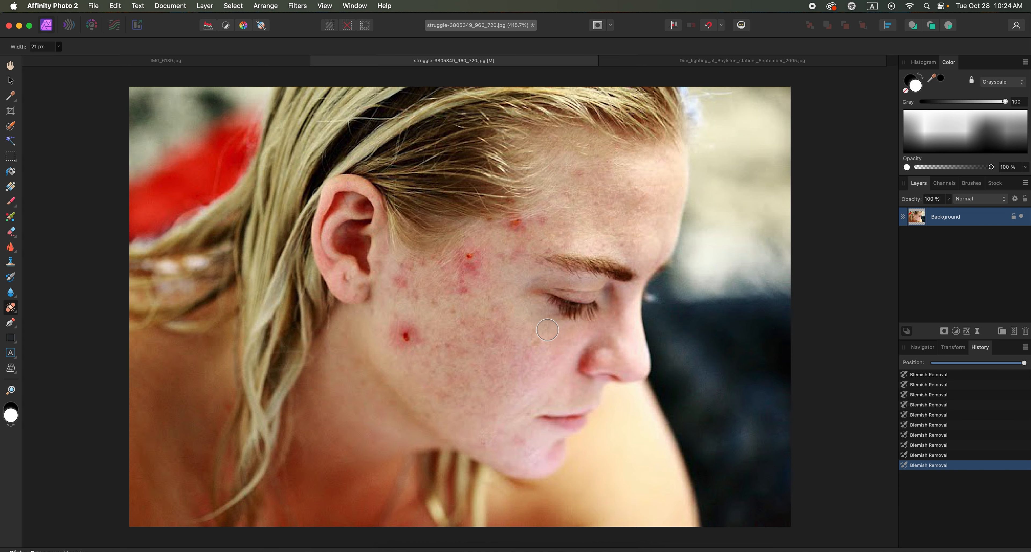
# Try to remove the large red blemish below the ear using Blemish Removal at 37 px width.
pyautogui.click(59, 47)
pyautogui.moveTo(57, 56); pyautogui.dragTo(68, 57)
pyautogui.click(404, 338)
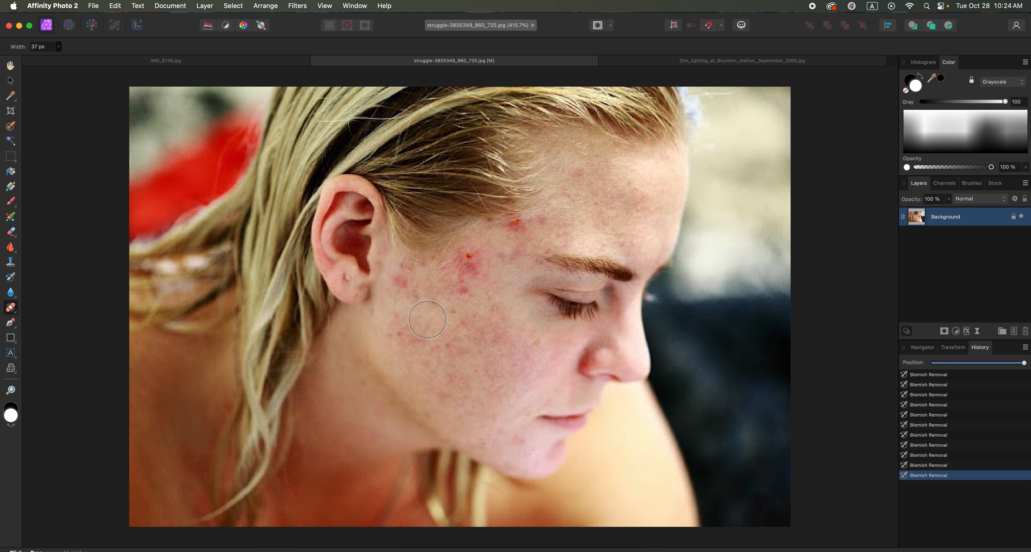
pyautogui.press('super+z')
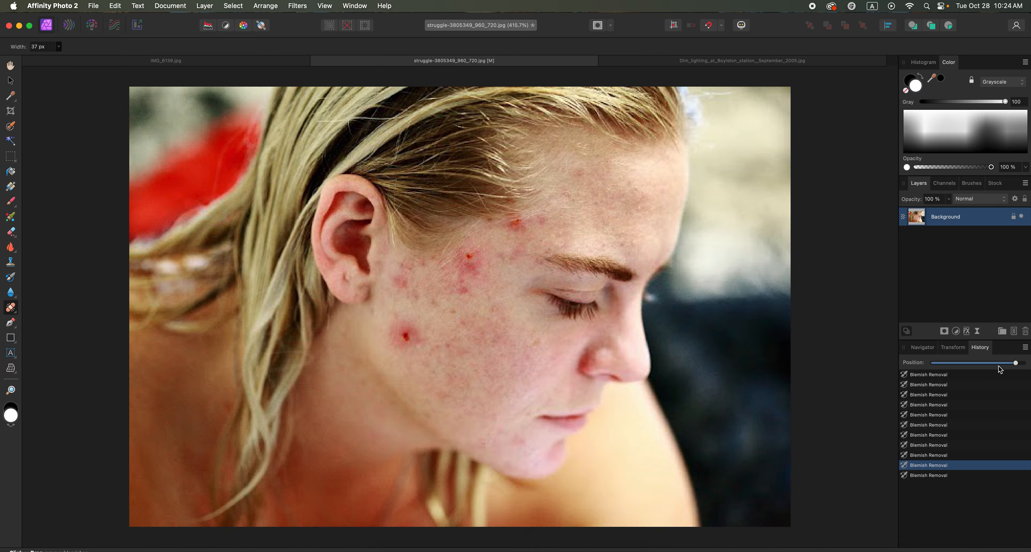
pyautogui.moveTo(1015, 363)
pyautogui.mouseDown()
pyautogui.moveTo(1006, 366)
pyautogui.moveTo(1023, 366)
pyautogui.mouseUp()
# Use the Patch Tool to replace the large red blemish below the ear with clean skin from the lower cheek.
pyautogui.click(10, 308)
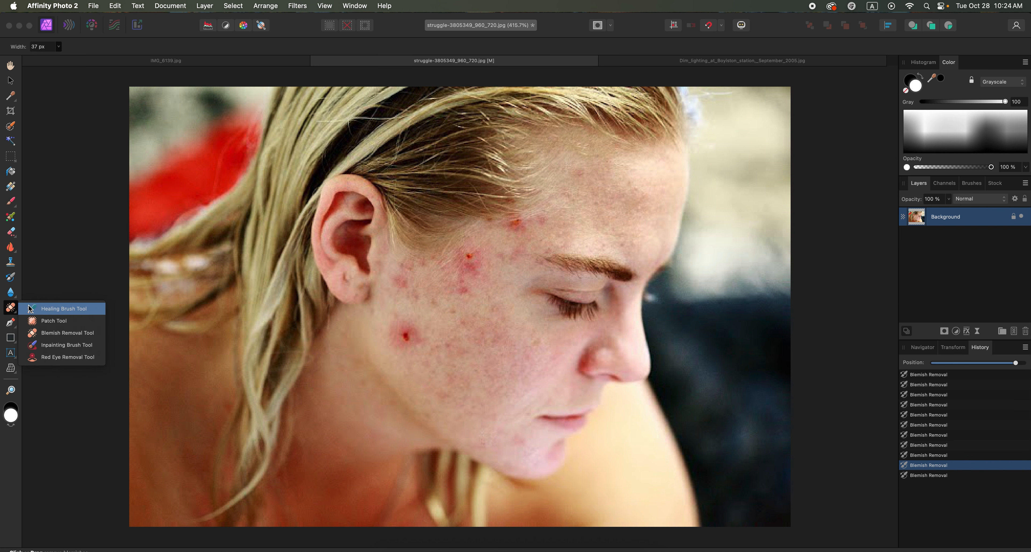
pyautogui.click(53, 320)
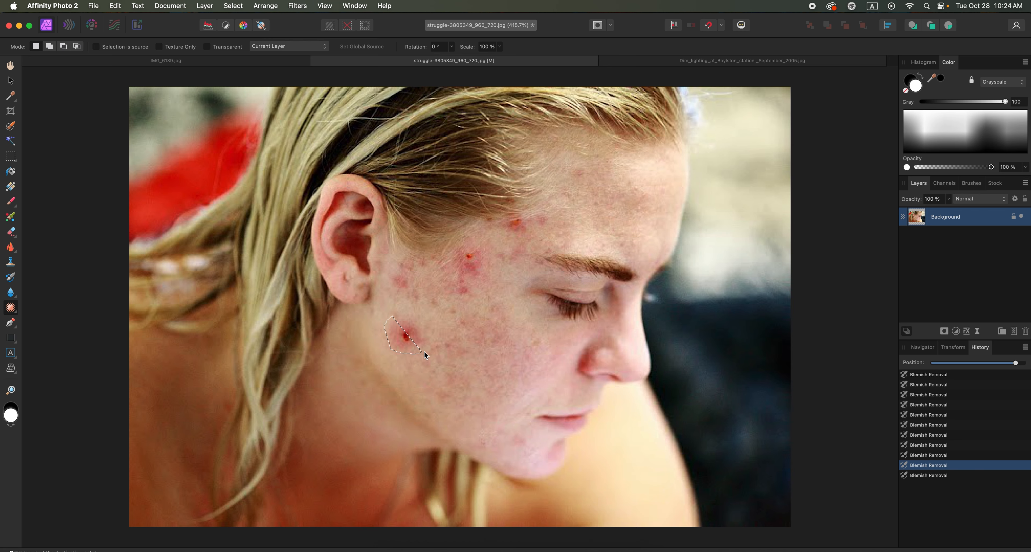
pyautogui.moveTo(424, 351); pyautogui.dragTo(408, 318)
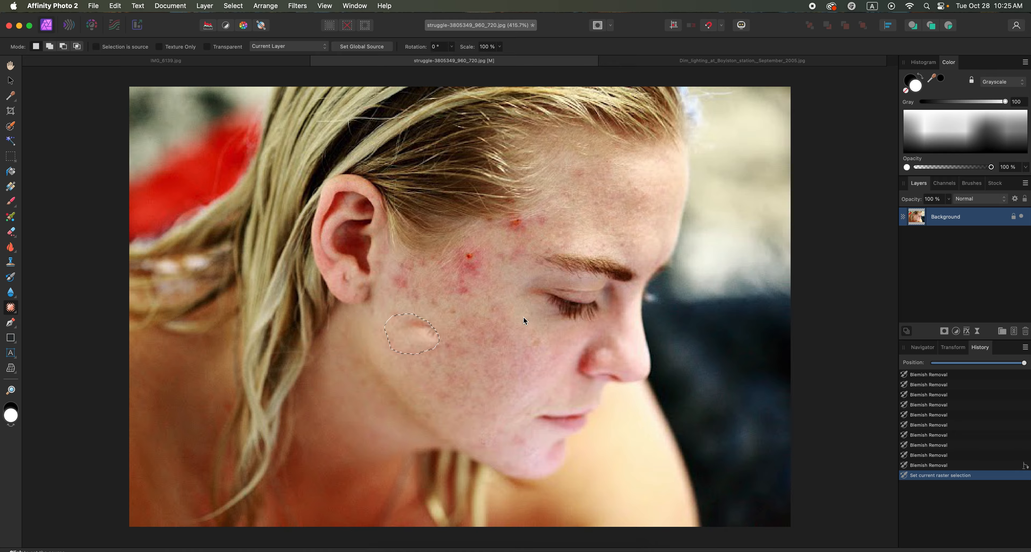
pyautogui.click(508, 394)
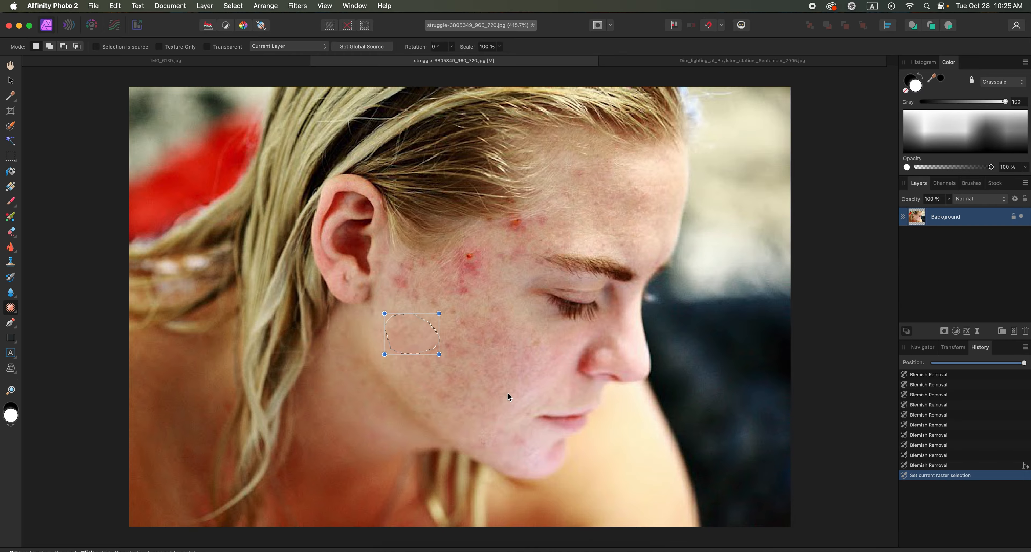
pyautogui.click(496, 384)
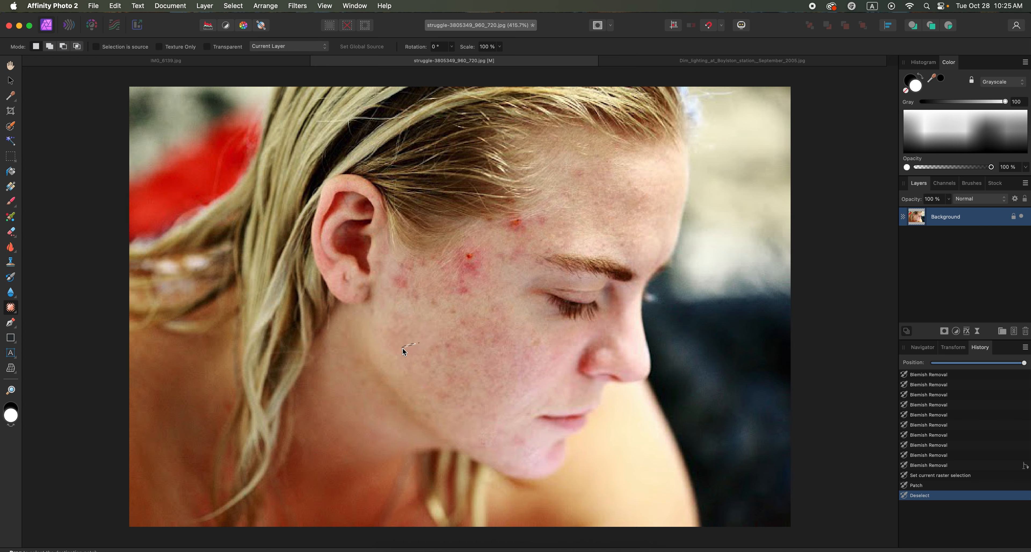
# Patch the leftover mark below the ear with nearby cheek skin, and the red blemish on the upper cheek with forehead skin.
pyautogui.moveTo(437, 345); pyautogui.dragTo(432, 346)
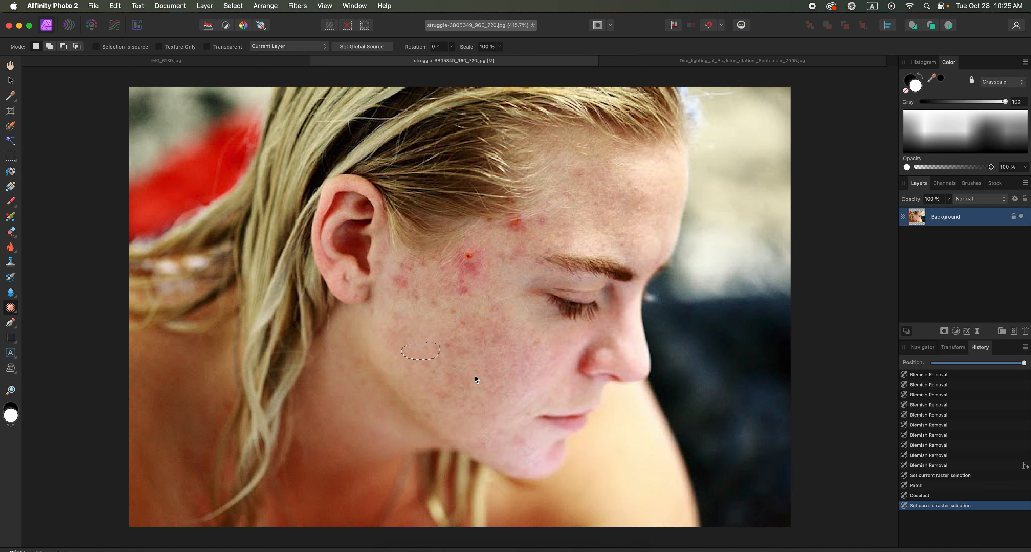
pyautogui.click(487, 360)
pyautogui.click(478, 365)
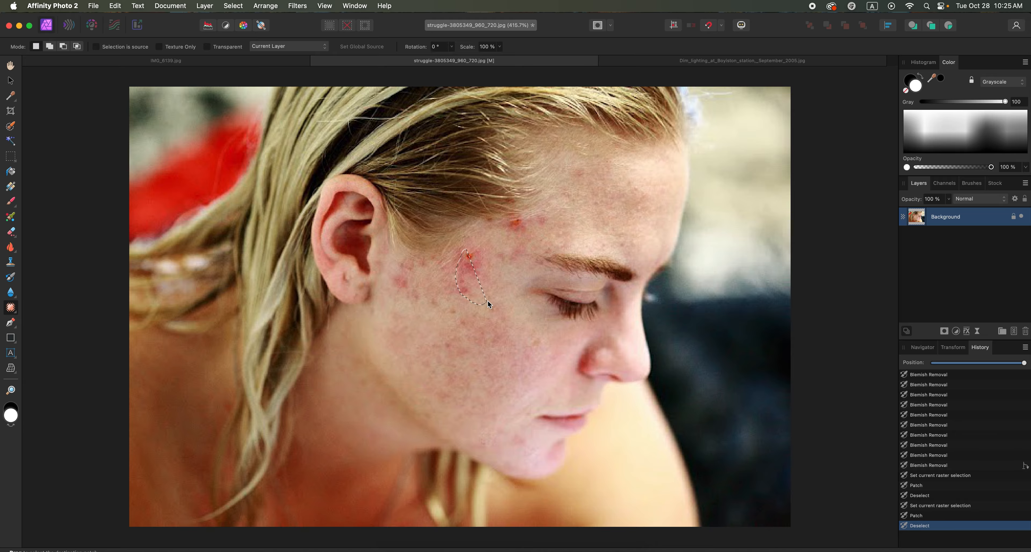
pyautogui.moveTo(489, 259); pyautogui.dragTo(470, 246)
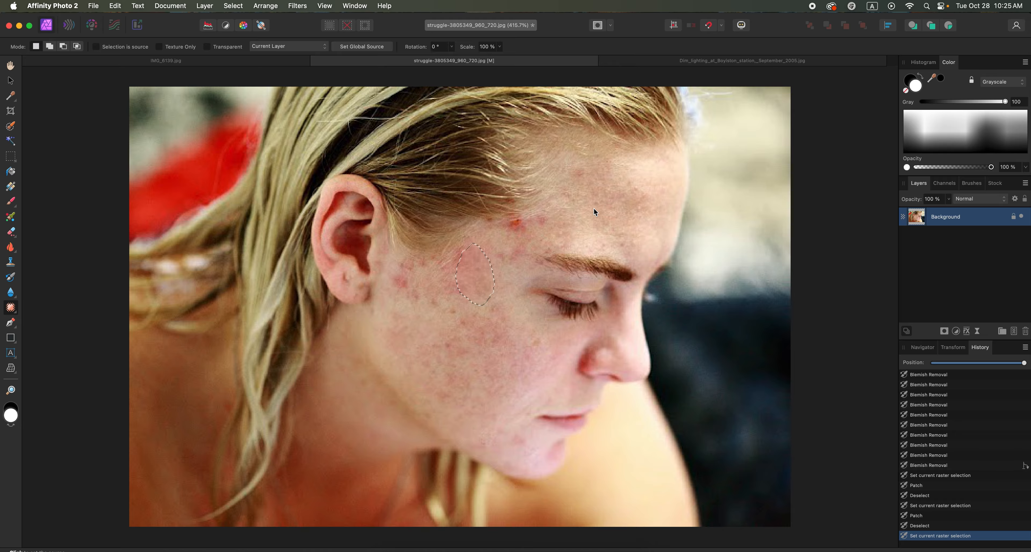
pyautogui.click(577, 218)
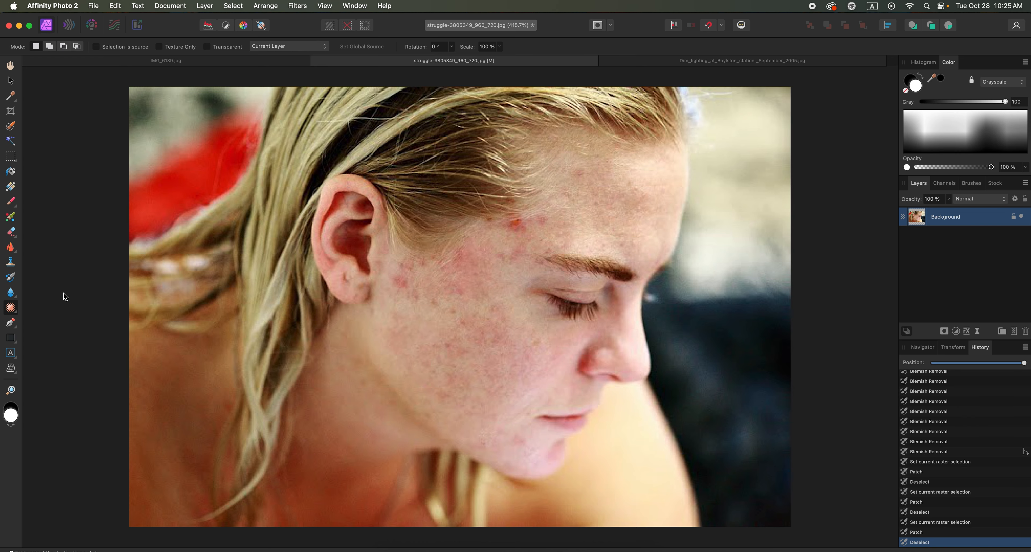
# Activate the Clone Brush Tool and set its width to 35 px.
pyautogui.click(13, 250)
pyautogui.click(12, 251)
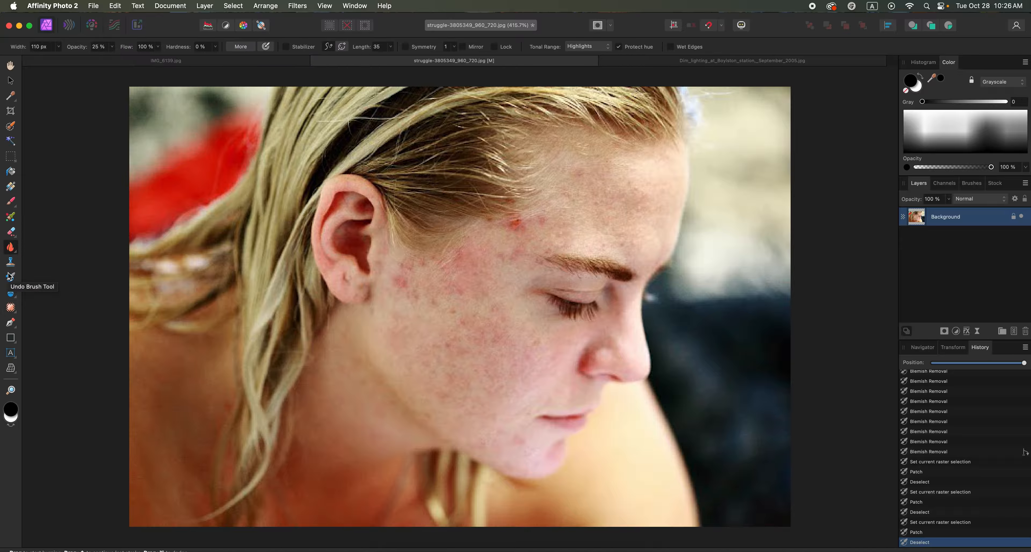
pyautogui.click(11, 261)
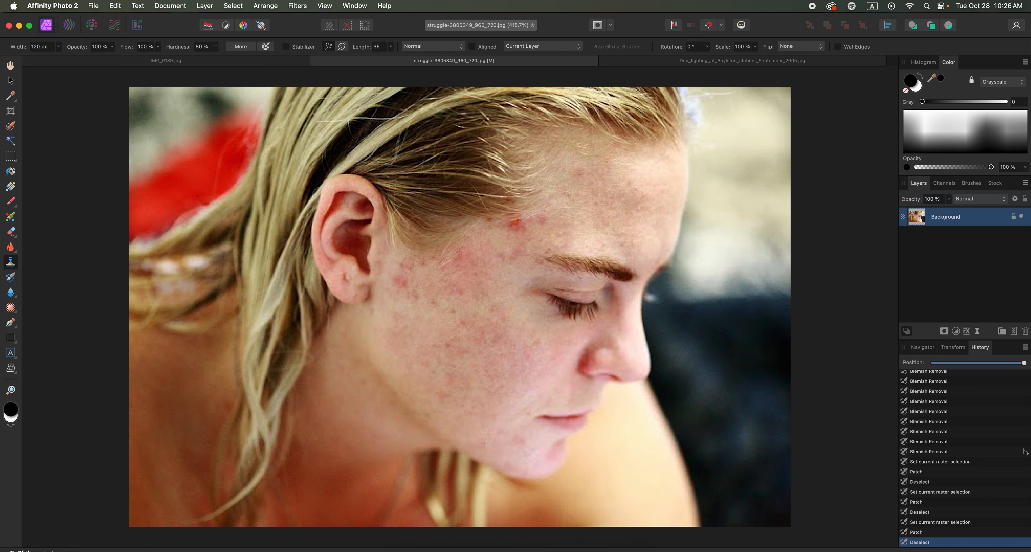
pyautogui.click(59, 52)
pyautogui.moveTo(59, 58); pyautogui.dragTo(39, 59)
pyautogui.click(180, 179)
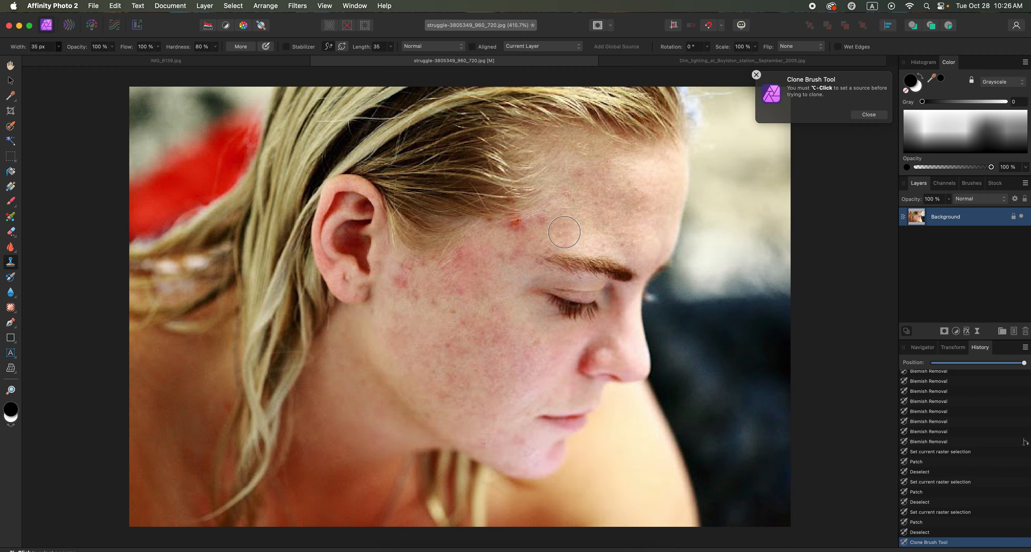
# Clone skin sampled beside the eye over the temple blemish near the hairline, trying the strokes with Aligned on and off.
pyautogui.keyDown('alt'); pyautogui.click(505, 276); pyautogui.keyUp('alt')
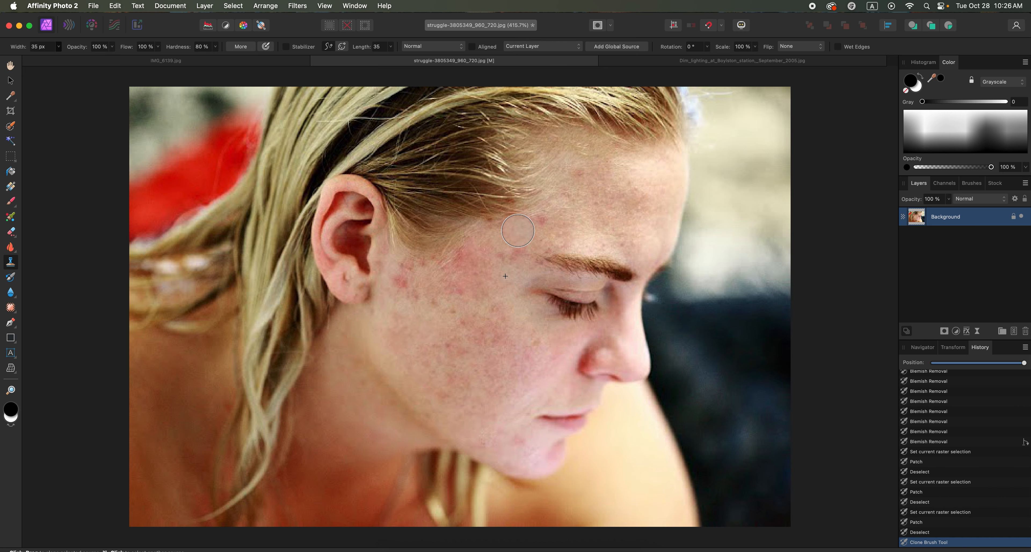
pyautogui.click(472, 47)
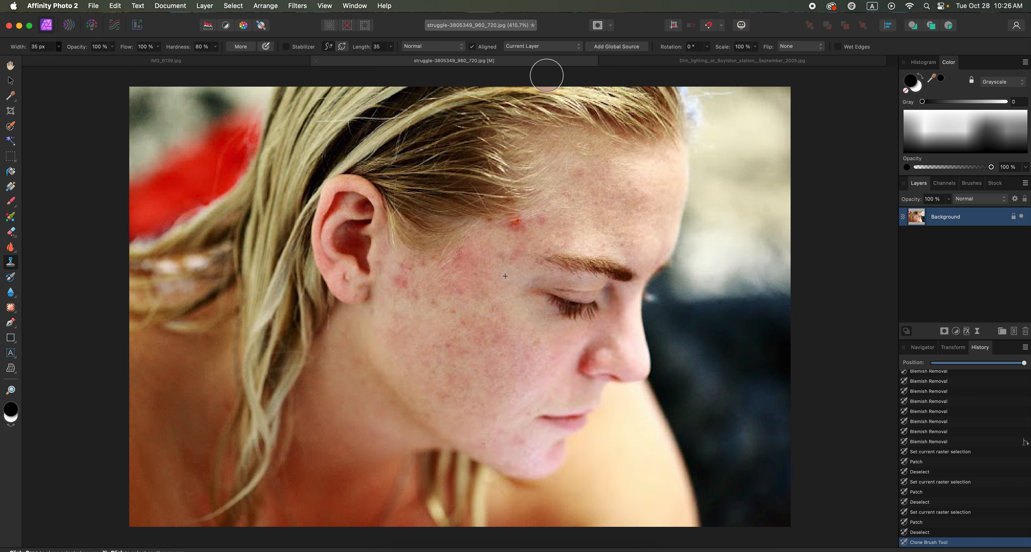
pyautogui.moveTo(513, 243)
pyautogui.mouseDown()
pyautogui.moveTo(516, 225)
pyautogui.moveTo(539, 230)
pyautogui.moveTo(493, 259)
pyautogui.moveTo(510, 235)
pyautogui.mouseUp()
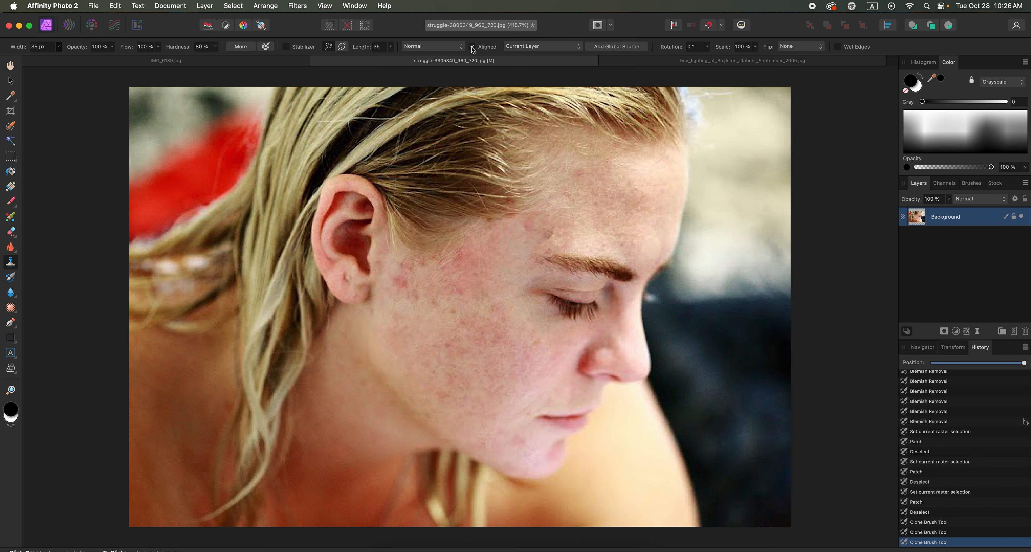
pyautogui.click(537, 229)
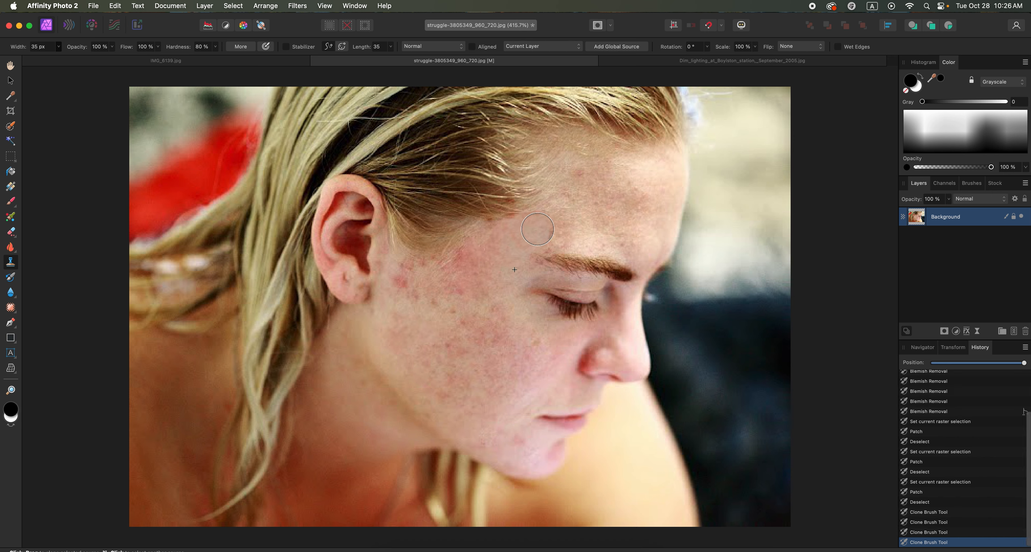
pyautogui.click(558, 212)
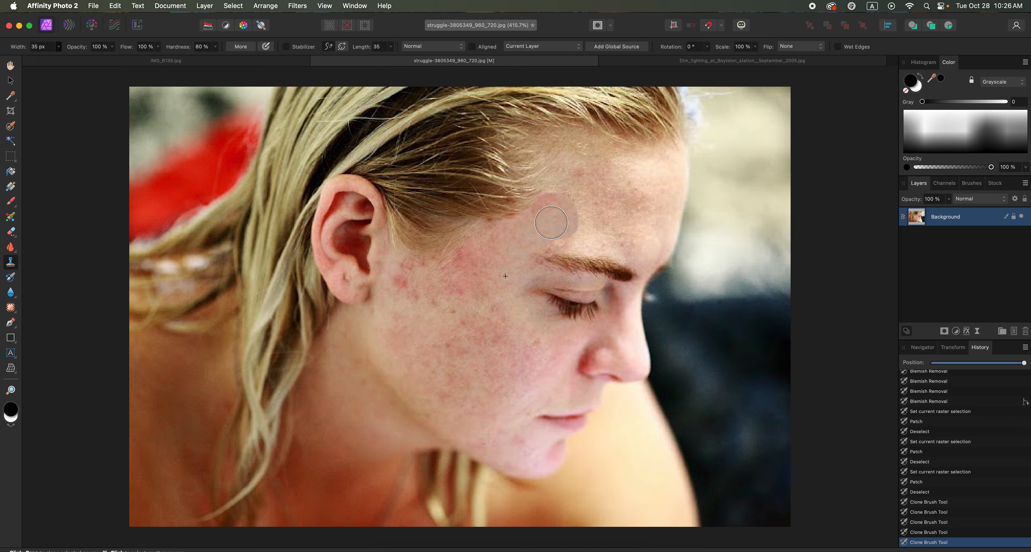
# Undo the clone strokes painted on the temple.
pyautogui.press('super+z')
pyautogui.press('super+z')
pyautogui.press('super+z')
pyautogui.press('super+z')
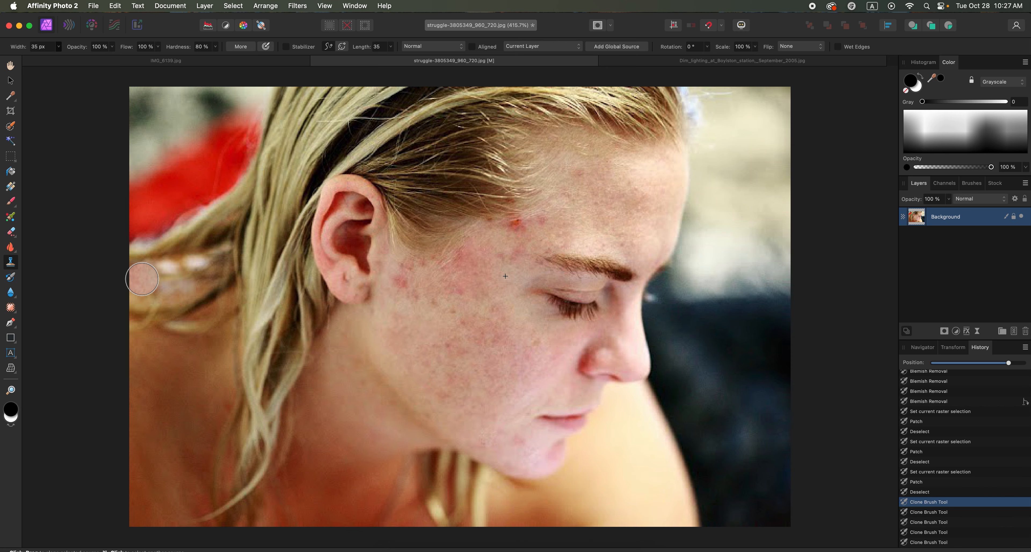
# Patch the red blemish at the temple hairline with clean skin from above the eyebrow.
pyautogui.click(11, 308)
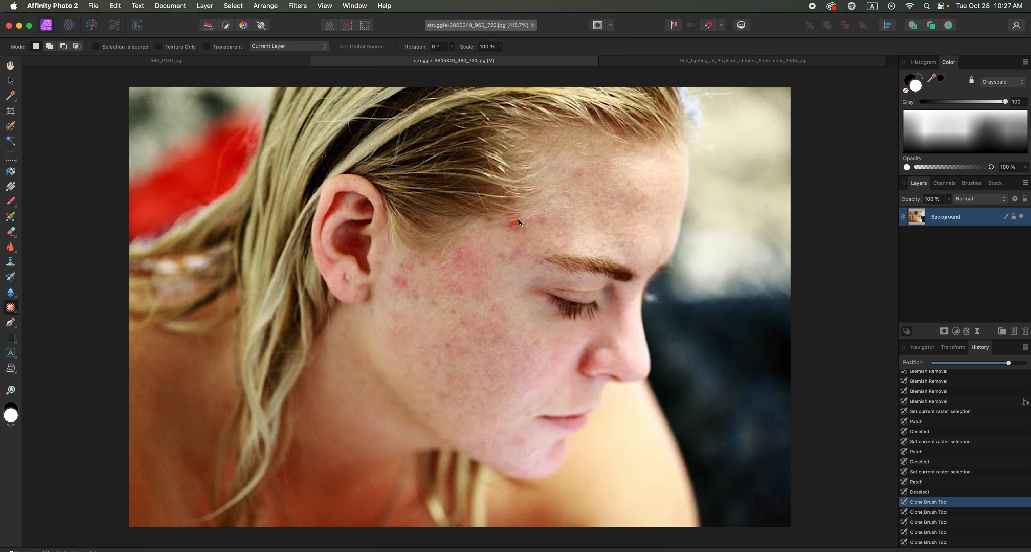
pyautogui.moveTo(540, 223); pyautogui.dragTo(541, 215)
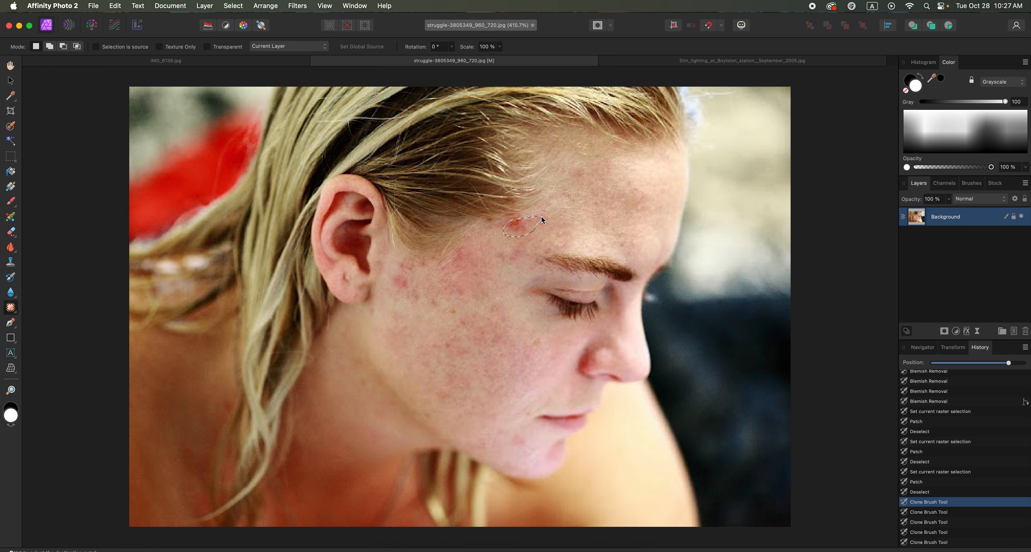
pyautogui.click(565, 236)
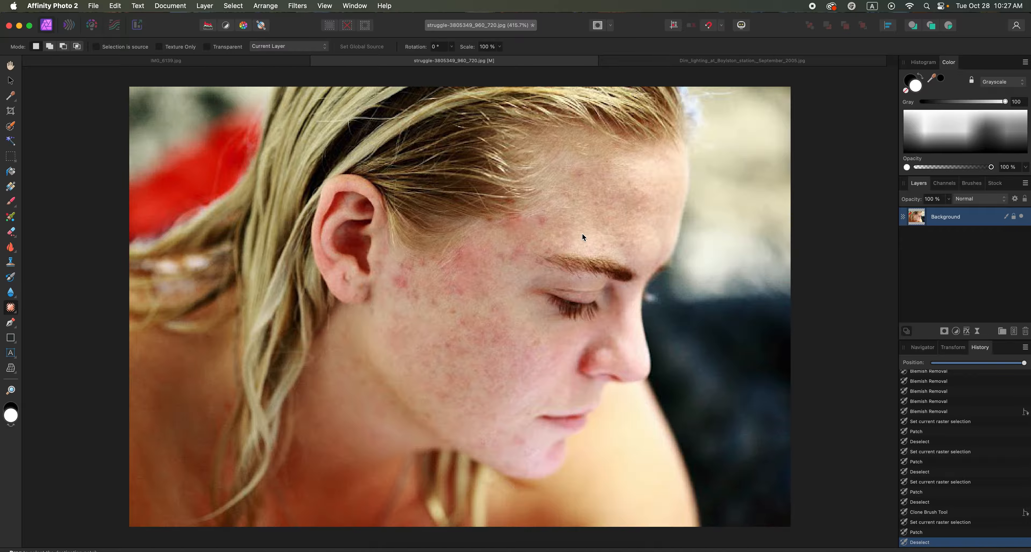
# Try cloning the closed eye onto three spots on the forehead with a 75 px Clone Brush, and revert to the state before cloning.
pyautogui.click(11, 263)
pyautogui.click(58, 47)
pyautogui.moveTo(60, 57); pyautogui.dragTo(72, 57)
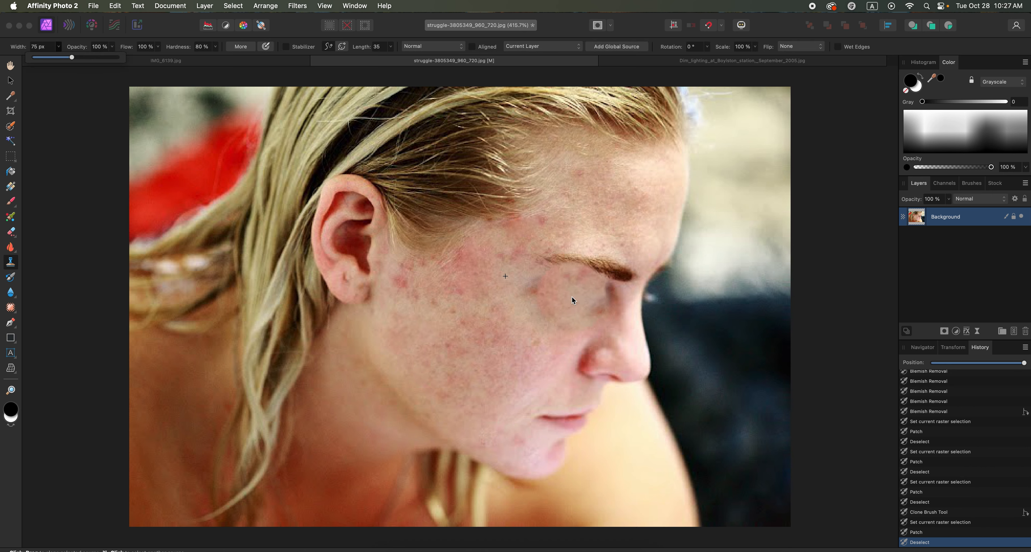
pyautogui.keyDown('alt'); pyautogui.click(572, 297); pyautogui.keyUp('alt')
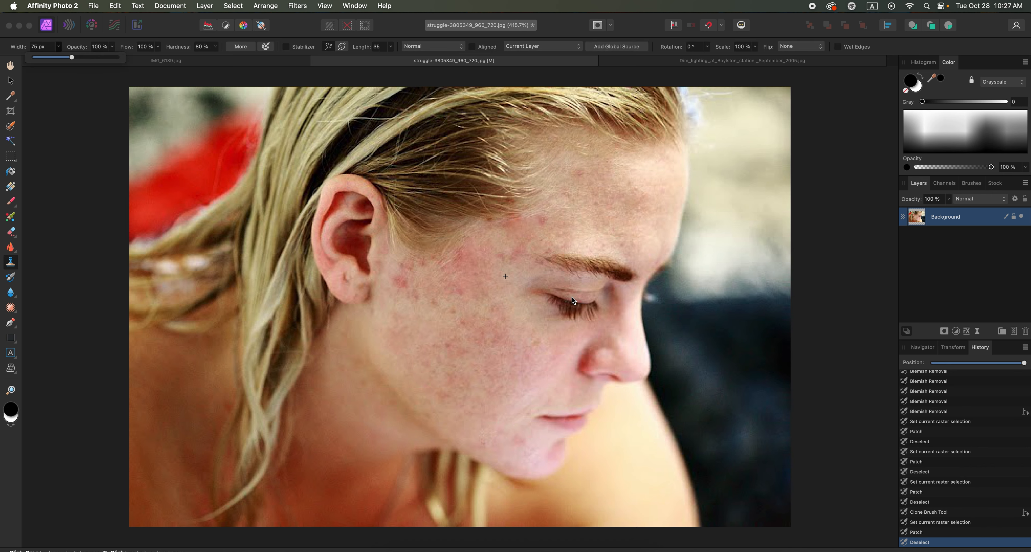
pyautogui.click(572, 298)
pyautogui.click(582, 219)
pyautogui.click(653, 220)
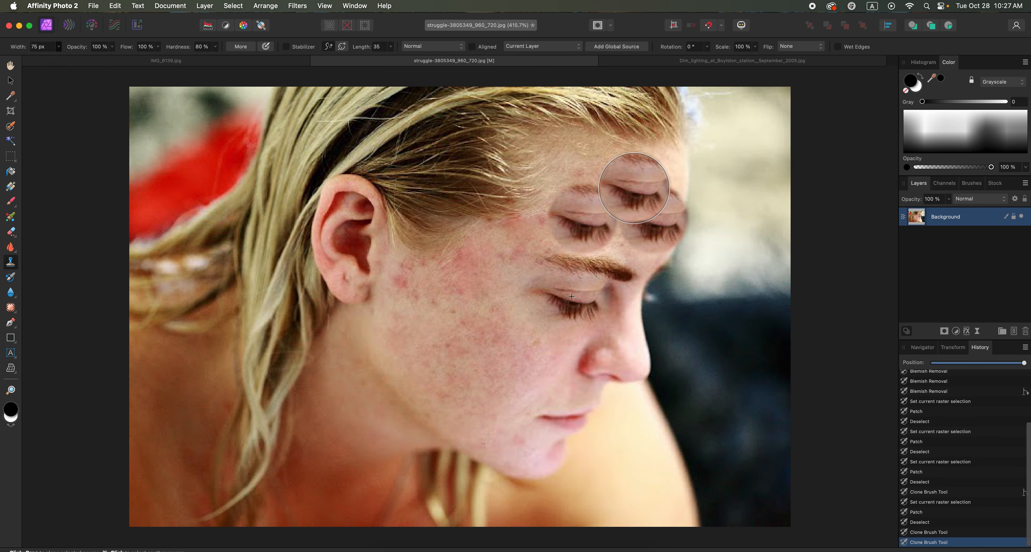
pyautogui.click(625, 179)
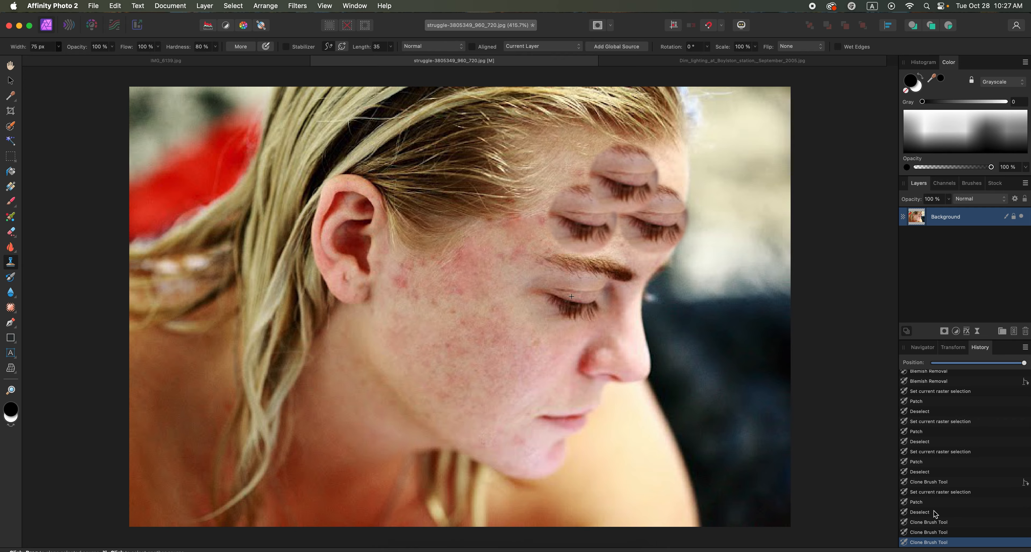
pyautogui.click(920, 512)
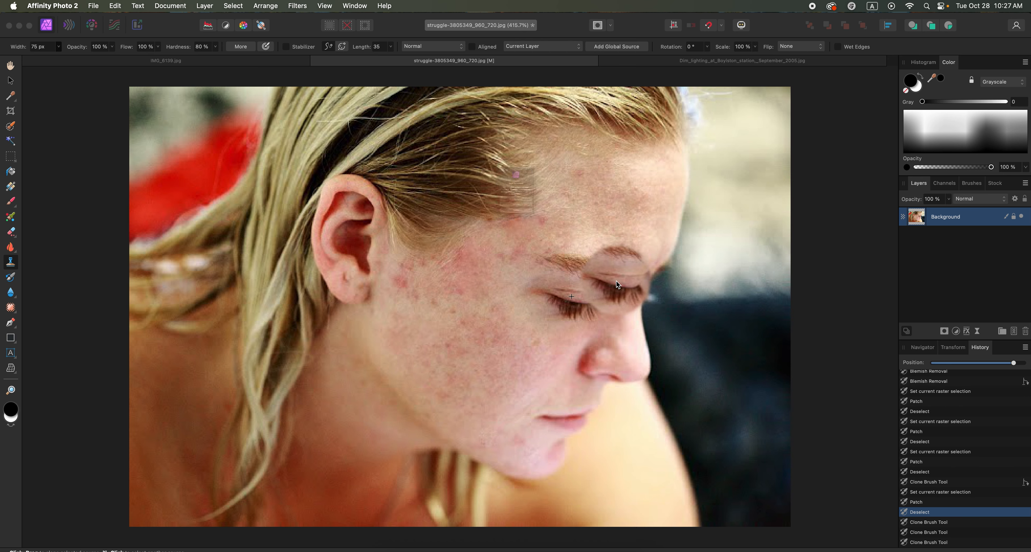
# Save the retouched portrait flattened to pixels and close it.
pyautogui.press('super+s')
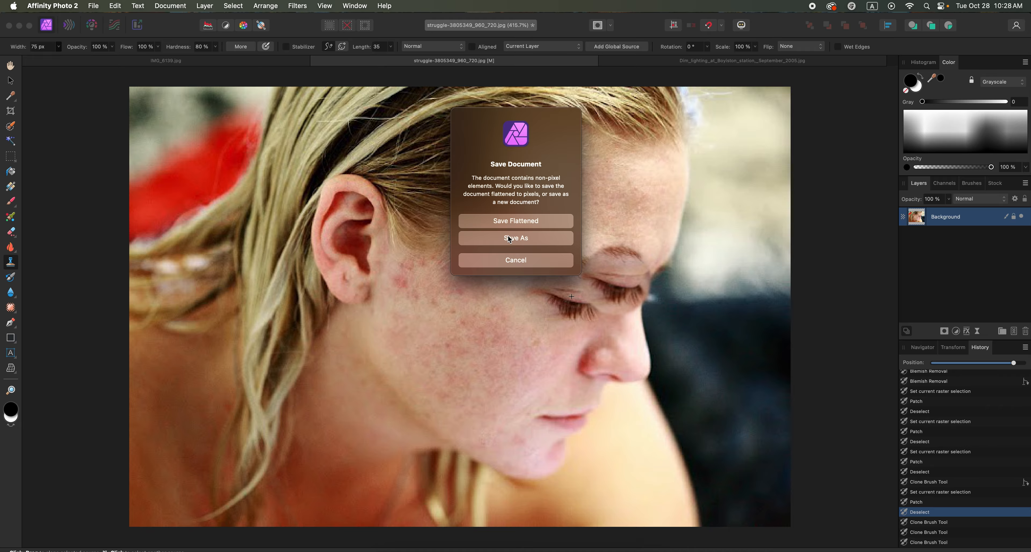
pyautogui.click(520, 223)
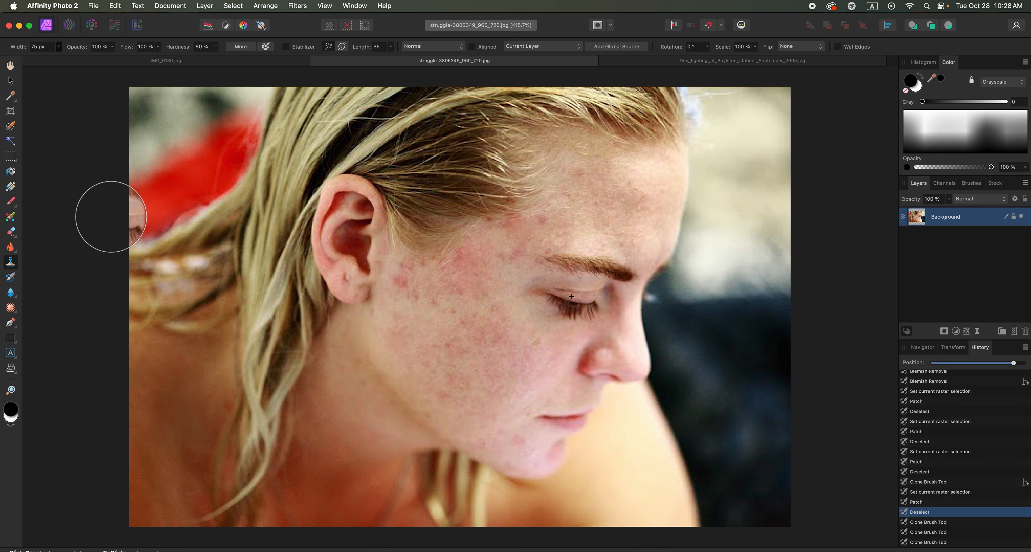
pyautogui.click(10, 81)
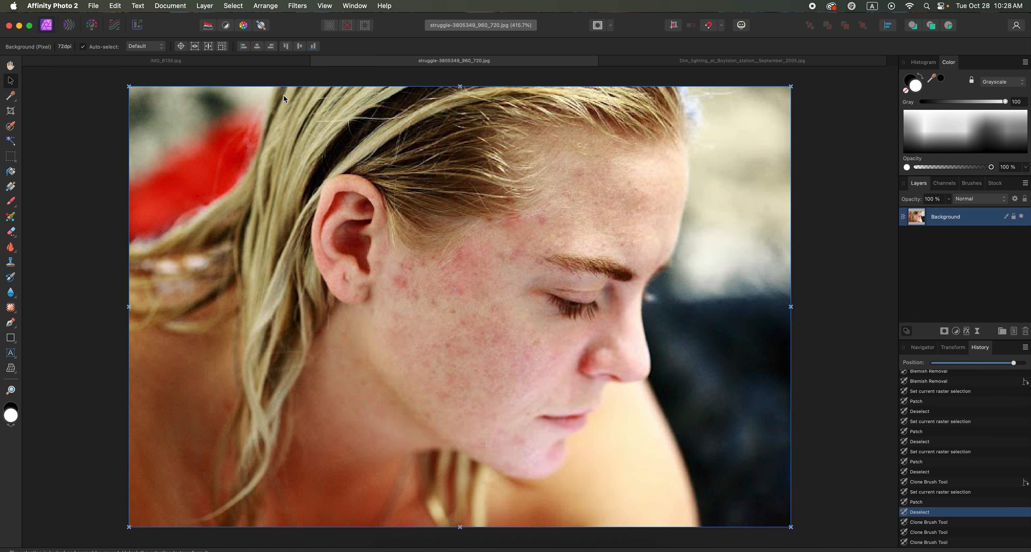
pyautogui.click(316, 61)
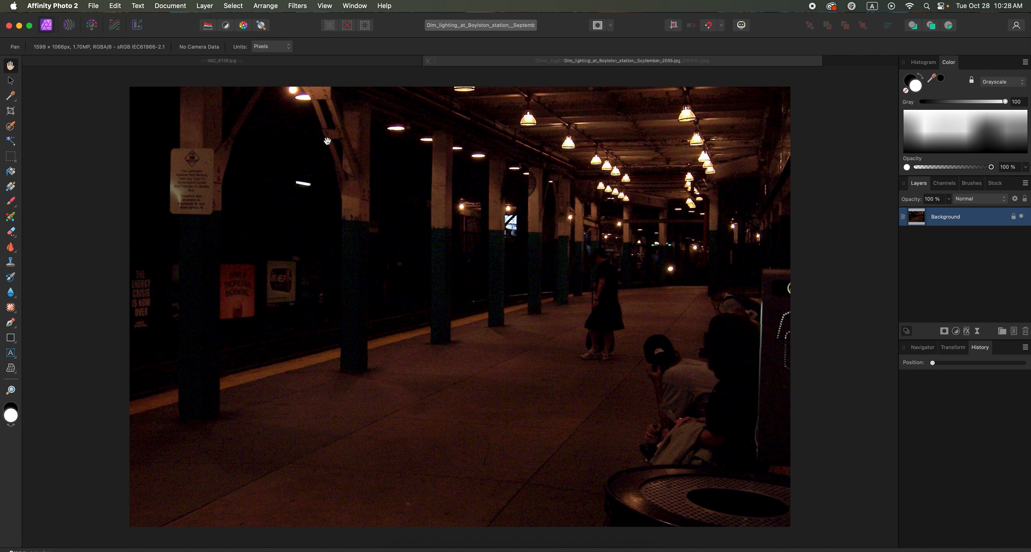
# Switch to the beach postcard photo and rotate the document 90° counter-clockwise.
pyautogui.click(288, 64)
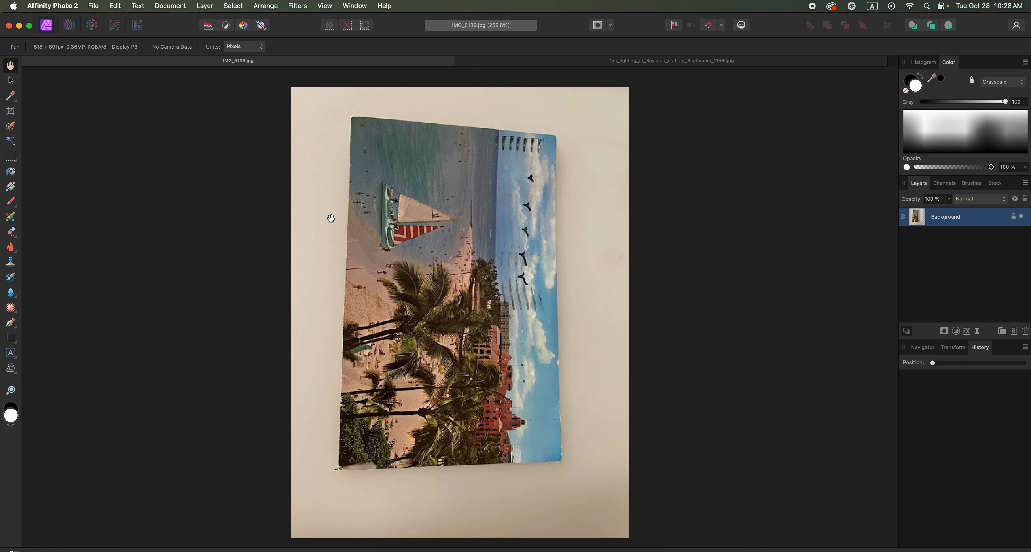
pyautogui.click(169, 6)
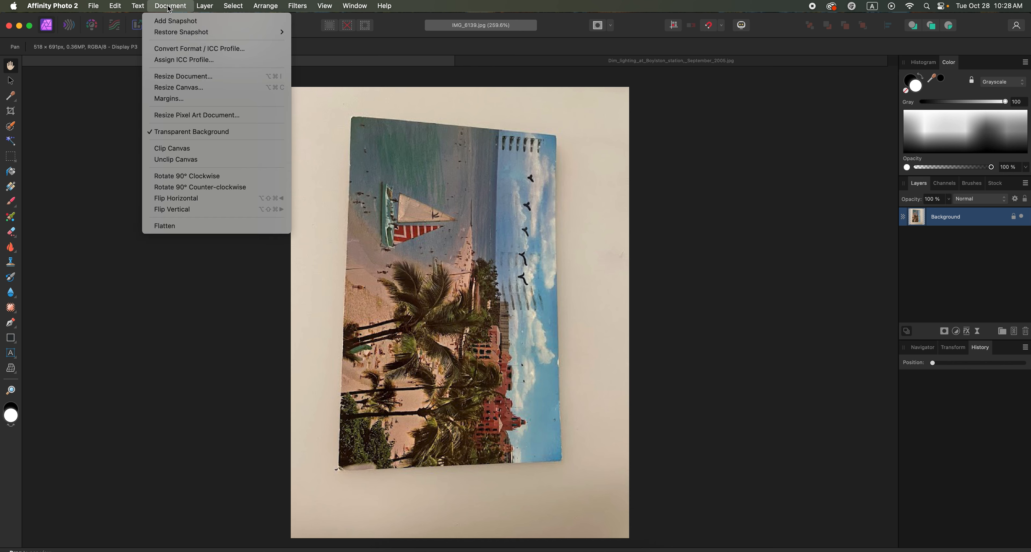
pyautogui.click(193, 188)
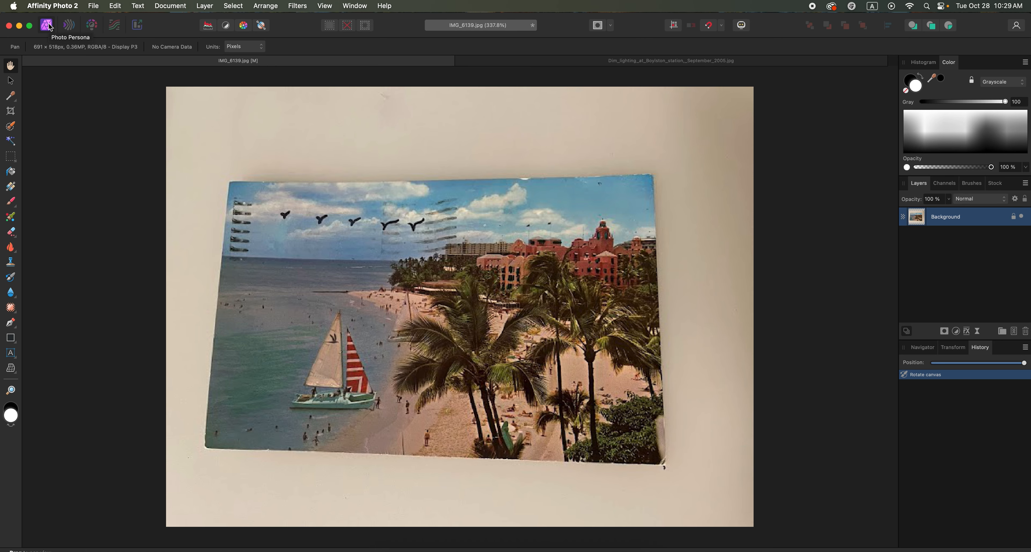
# Switch the postcard photo to the Develop persona and crop it roughly around the postcard, to about 528 × 337 px.
pyautogui.click(91, 24)
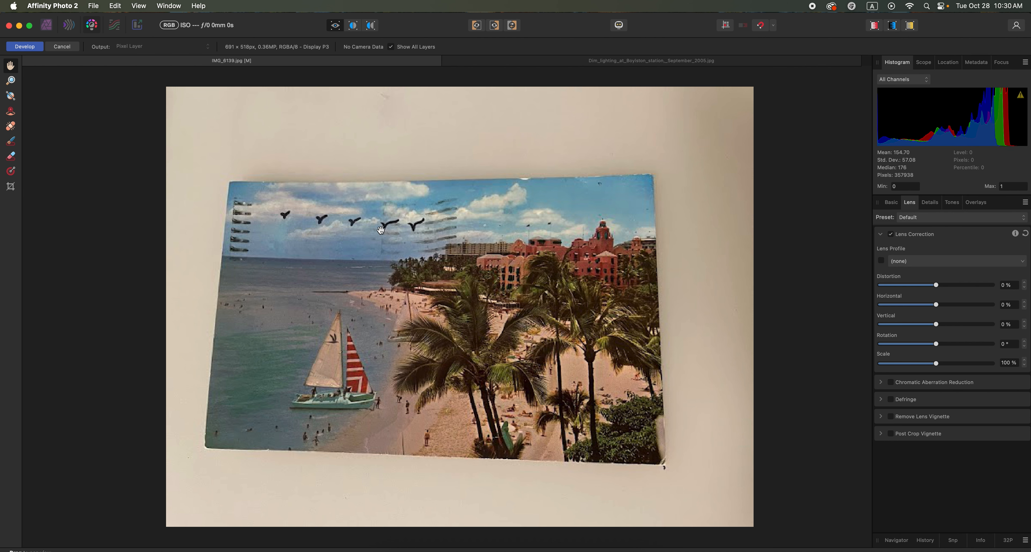
pyautogui.click(11, 187)
pyautogui.moveTo(168, 89); pyautogui.dragTo(219, 183)
pyautogui.moveTo(753, 527); pyautogui.dragTo(665, 469)
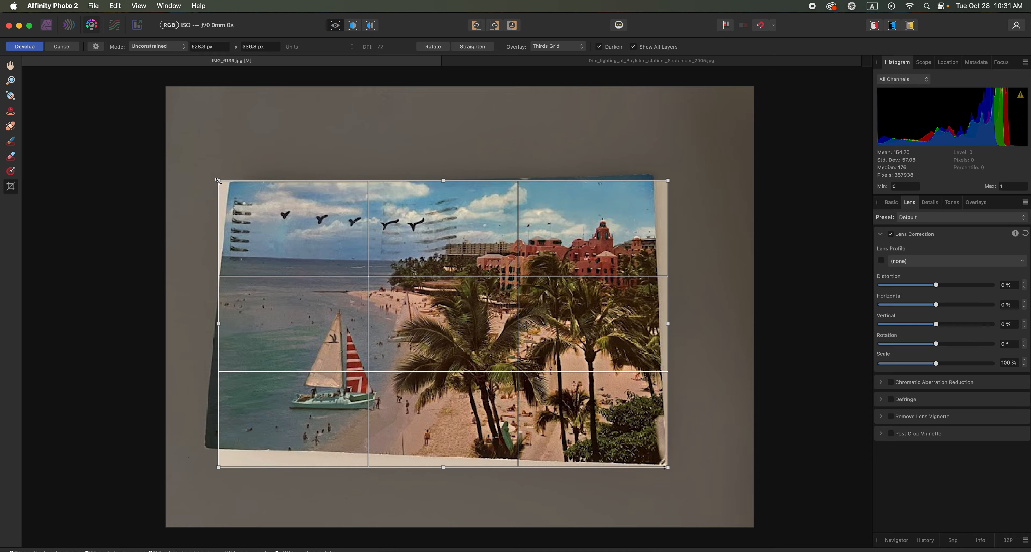
# Straighten the postcard's perspective with lens correction: Distortion -1 %, Horizontal 32 %, Vertical -20 % and Rotation -0.4°.
pyautogui.click(891, 204)
pyautogui.click(909, 204)
pyautogui.moveTo(936, 307); pyautogui.dragTo(923, 327)
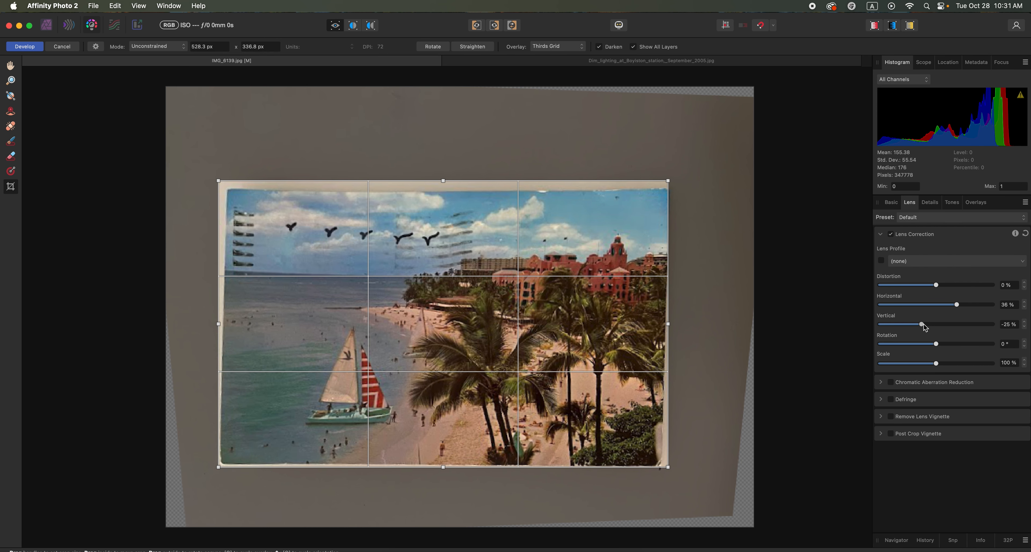
pyautogui.moveTo(956, 306); pyautogui.dragTo(925, 326)
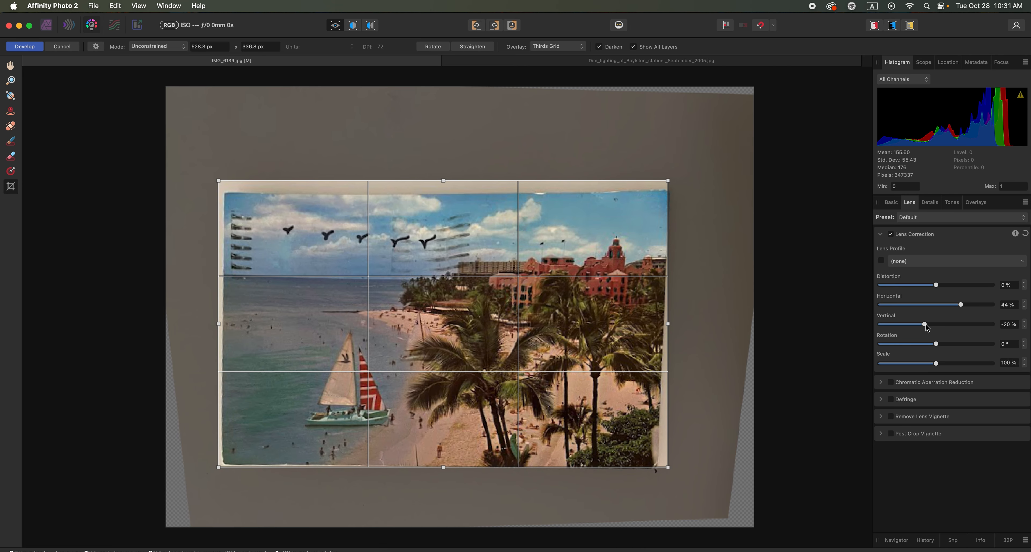
pyautogui.moveTo(937, 345); pyautogui.dragTo(938, 348)
pyautogui.moveTo(936, 287)
pyautogui.mouseDown()
pyautogui.moveTo(926, 288)
pyautogui.moveTo(935, 289)
pyautogui.mouseUp()
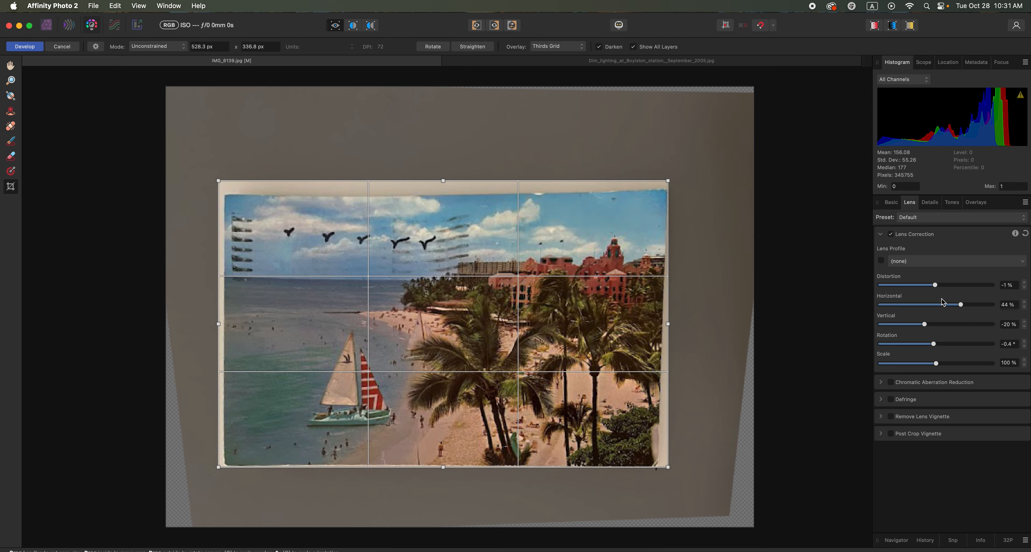
pyautogui.moveTo(960, 305); pyautogui.dragTo(954, 306)
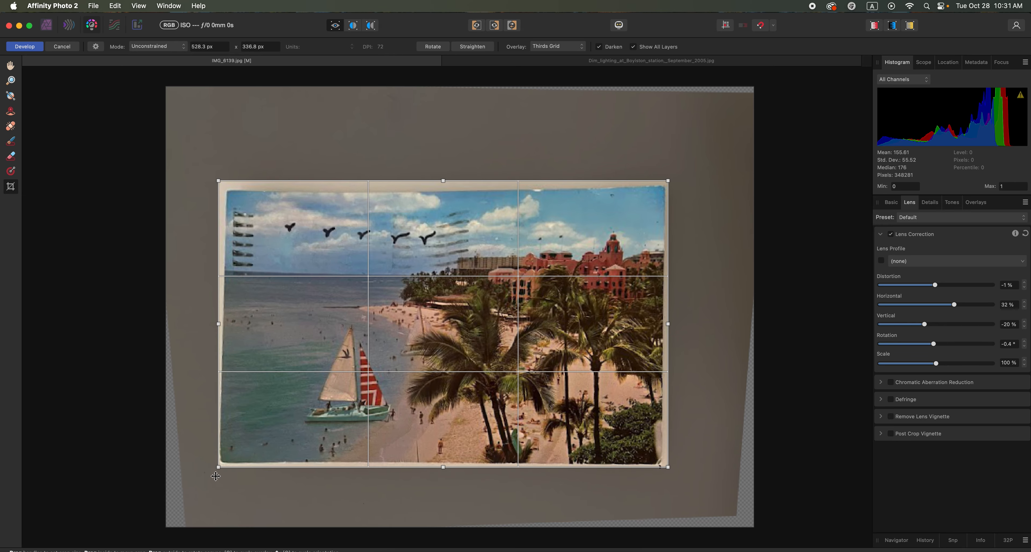
# Tighten the crop to the postcard's edges, about 511 × 318 px, and develop the photo.
pyautogui.moveTo(217, 466); pyautogui.dragTo(220, 464)
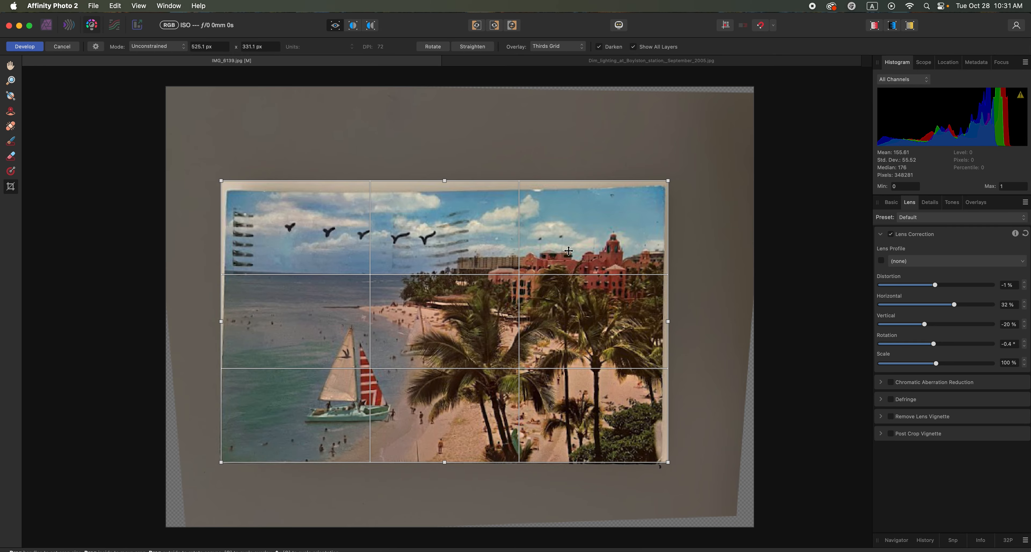
pyautogui.moveTo(671, 180); pyautogui.dragTo(665, 186)
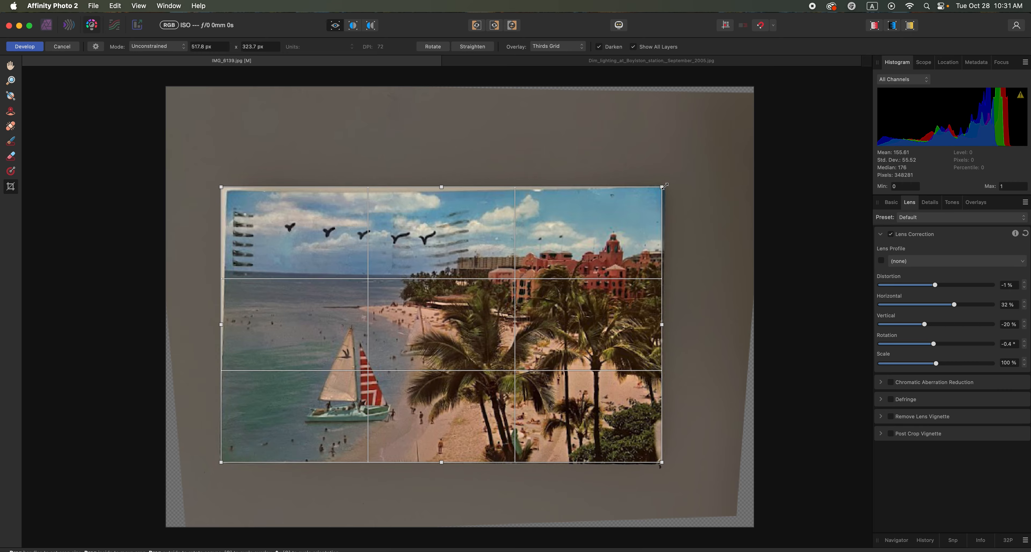
pyautogui.moveTo(222, 188); pyautogui.dragTo(227, 193)
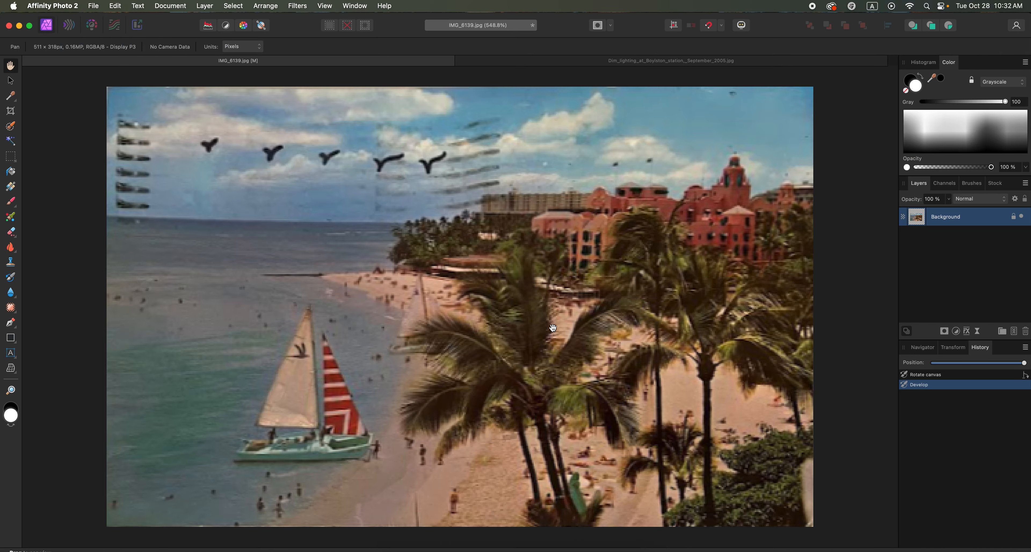
# Patch out the leftmost bird in the sky with clean sky from nearby using the Patch Tool, and clear the selection.
pyautogui.scroll(-5, 569, 333)
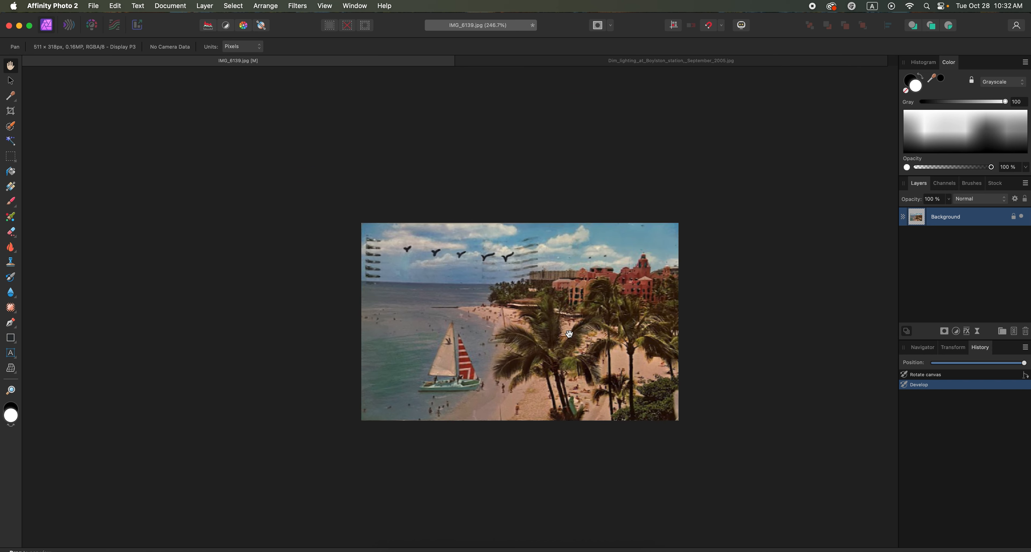
pyautogui.hscroll(3, 621, 328)
pyautogui.scroll(-2, 621, 329)
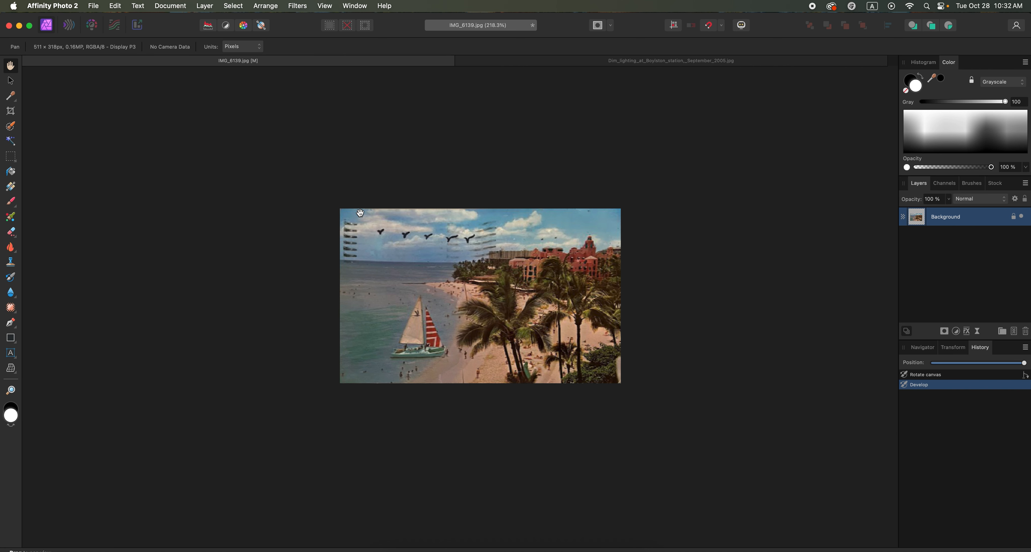
pyautogui.press('j')
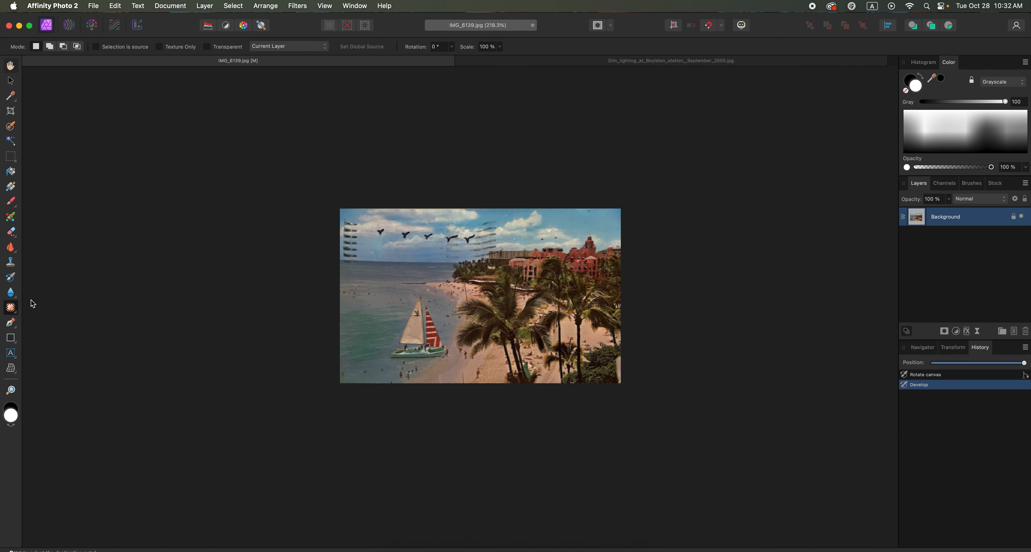
pyautogui.moveTo(376, 229)
pyautogui.mouseDown()
pyautogui.moveTo(373, 240)
pyautogui.moveTo(389, 234)
pyautogui.moveTo(378, 227)
pyautogui.mouseUp()
pyautogui.click(409, 223)
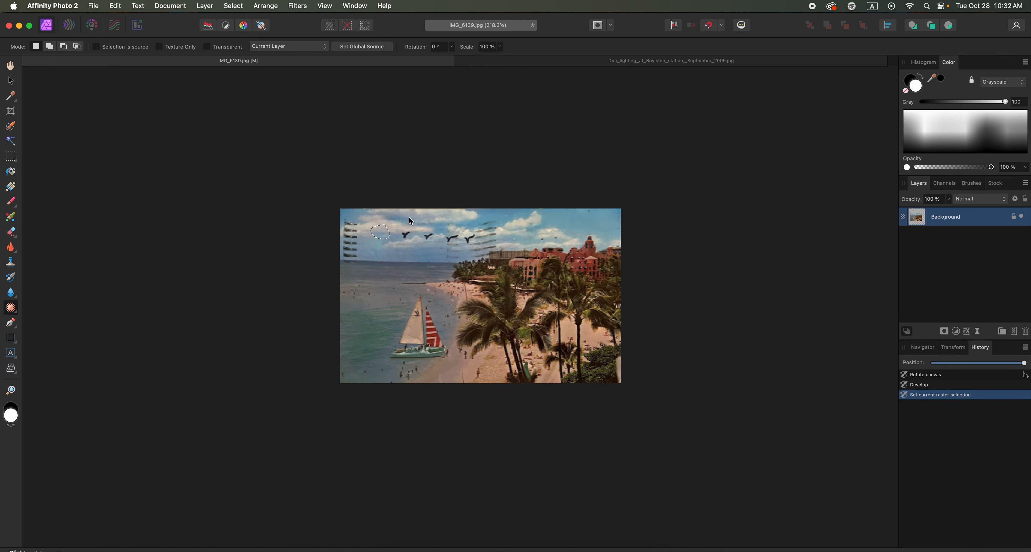
pyautogui.press('super+d')
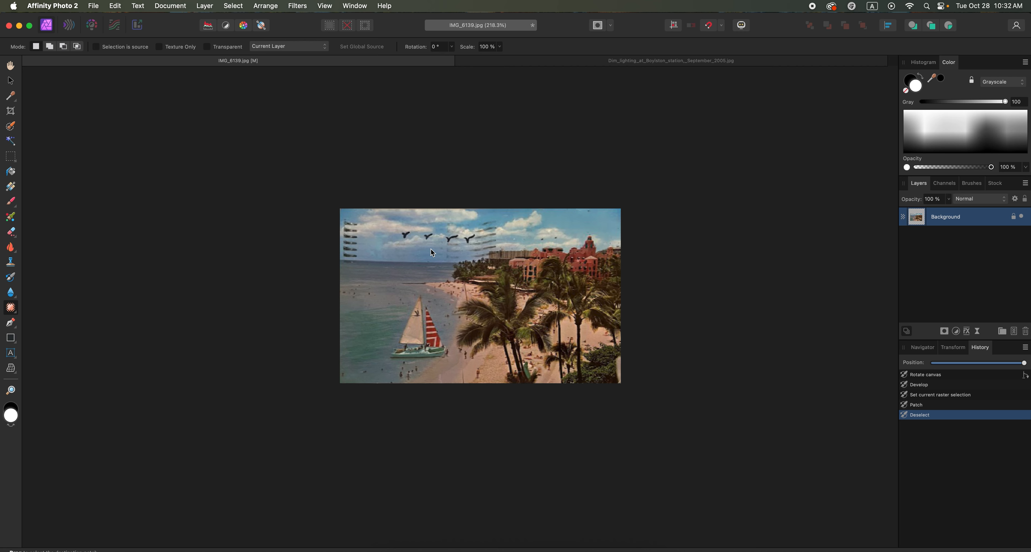
# Save the edited postcard photo.
pyautogui.press('super+s')
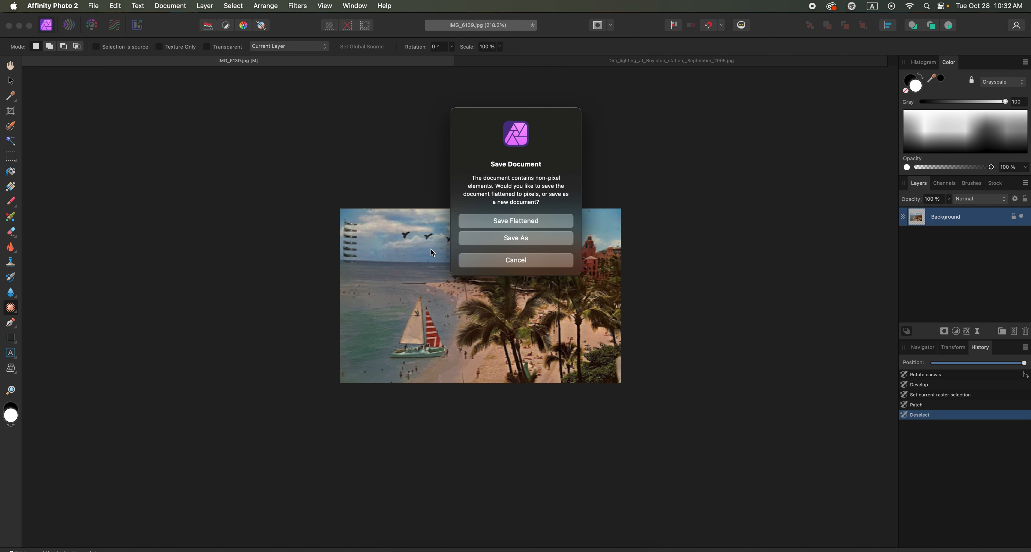
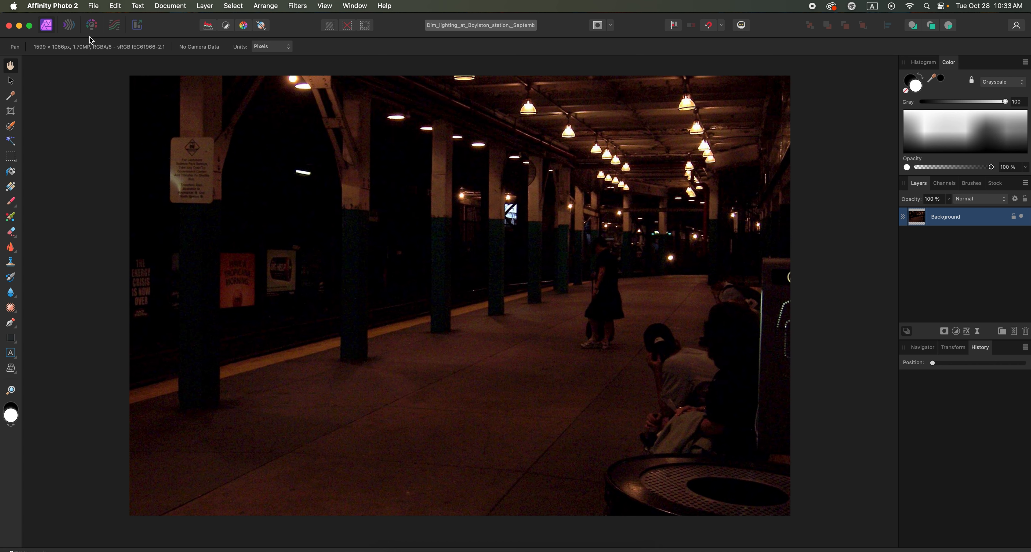
pyautogui.click(91, 25)
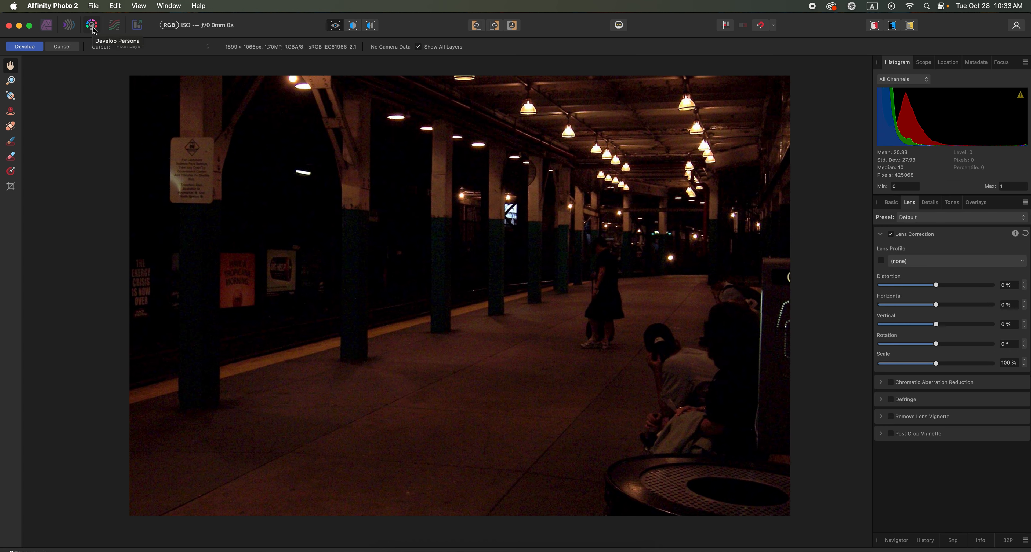
pyautogui.click(892, 203)
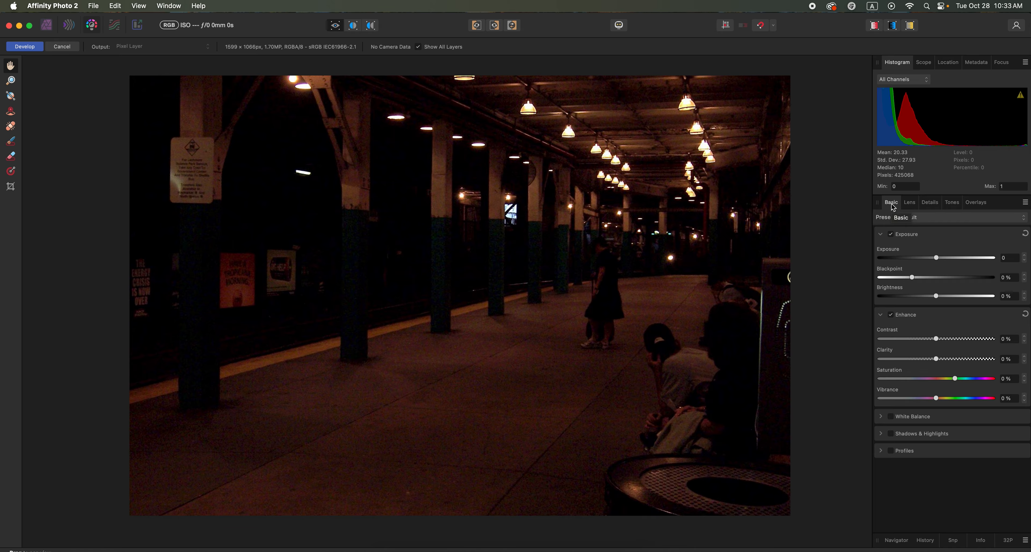
pyautogui.click(62, 47)
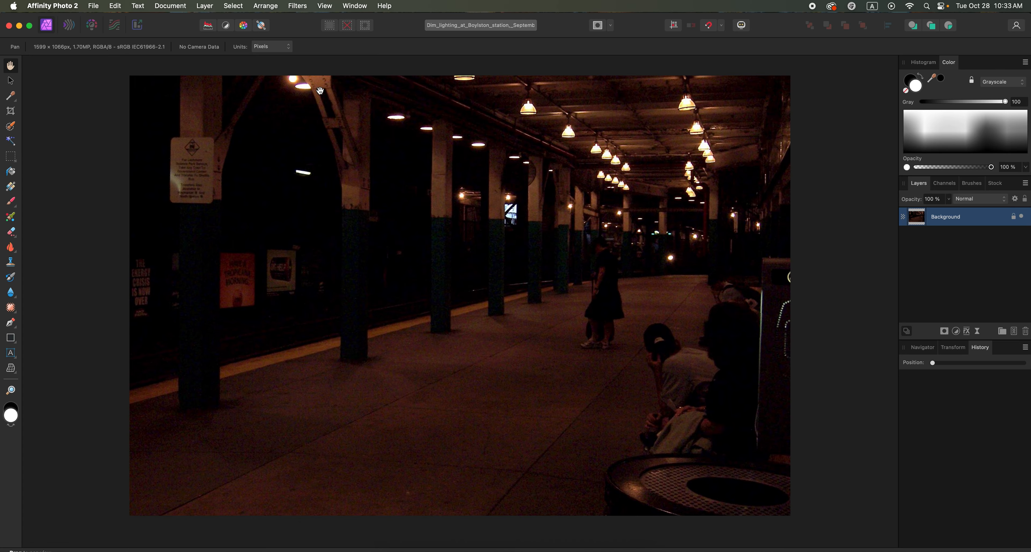
# Adjust the station photo's development to Exposure 1.952, Blackpoint -2 %, Brightness 7 %, Contrast 1 %, Clarity -7 %, Saturation -33 % and Vibrance 12 %.
pyautogui.click(92, 25)
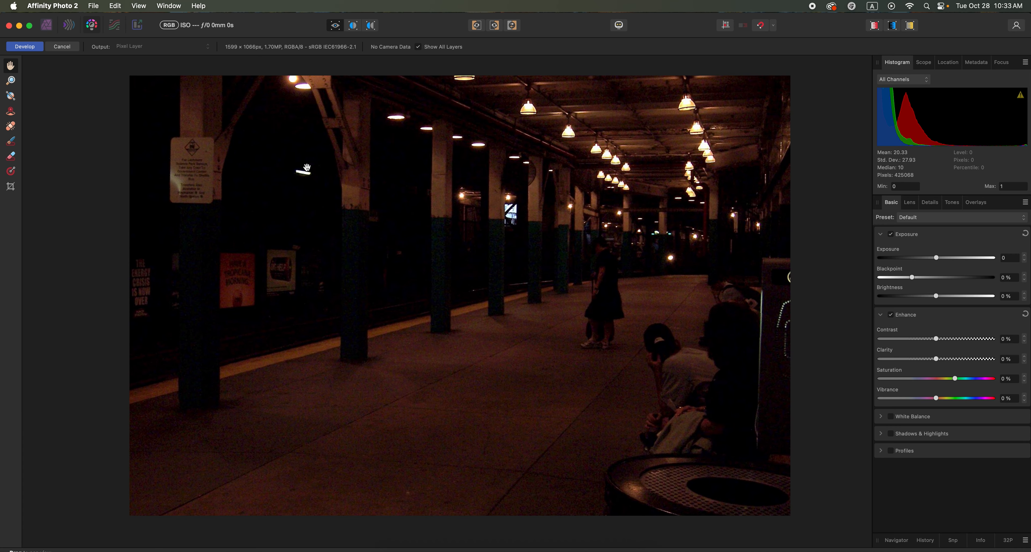
pyautogui.moveTo(936, 260); pyautogui.dragTo(953, 299)
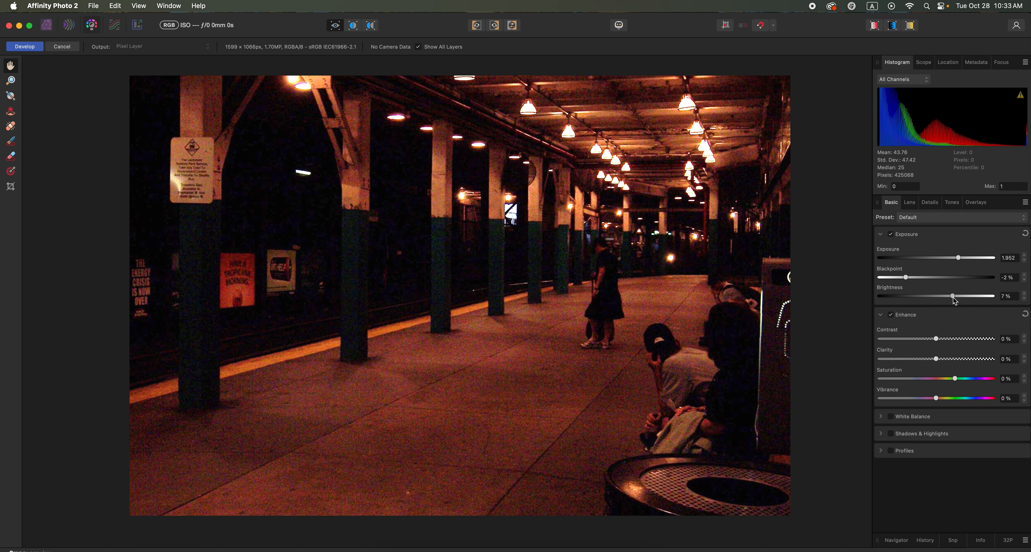
pyautogui.moveTo(936, 339); pyautogui.dragTo(932, 360)
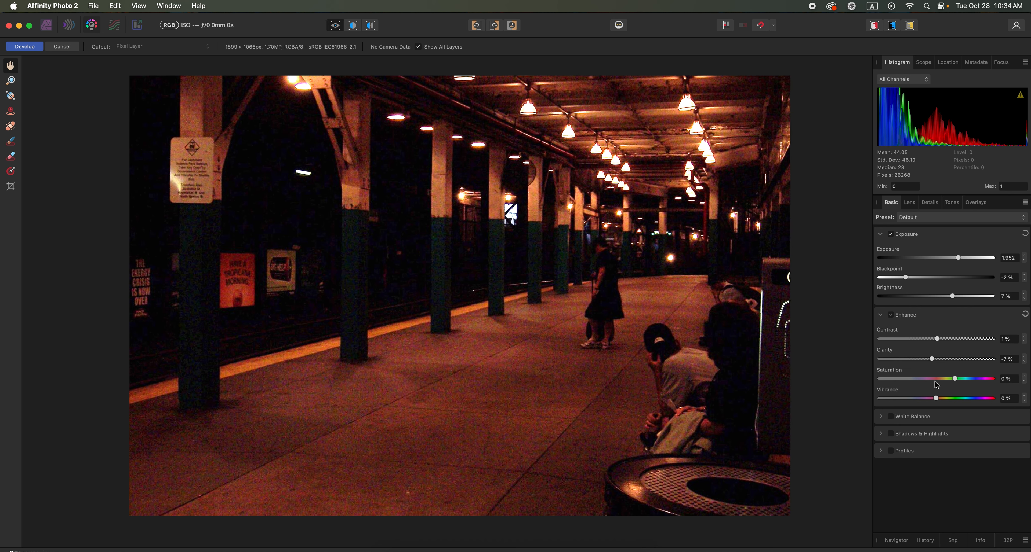
pyautogui.moveTo(955, 380); pyautogui.dragTo(953, 402)
# Set the White Balance to Temperature -42 % and Tint -7 %, and raise Shadows to 10 % and Highlights to 20 %.
pyautogui.click(915, 417)
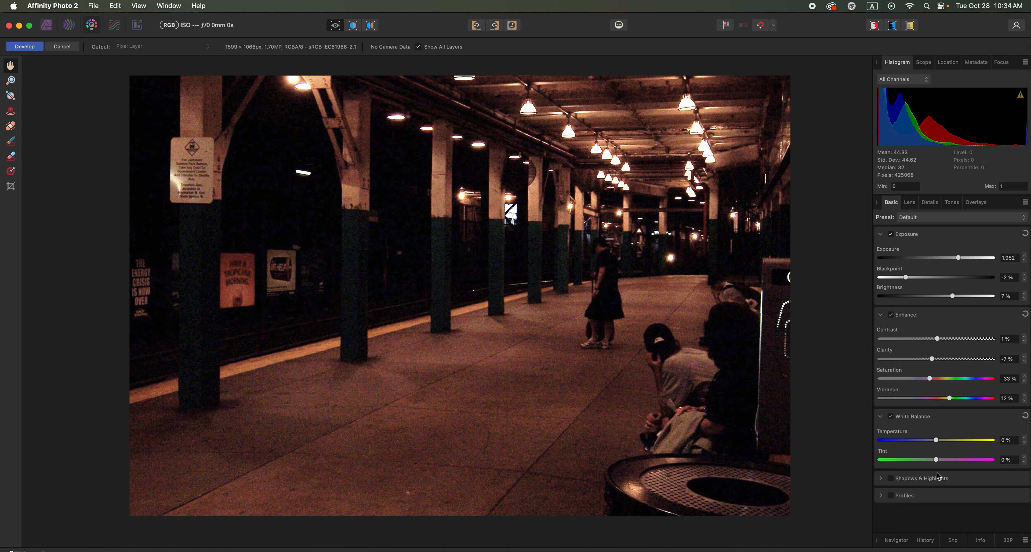
pyautogui.moveTo(936, 441); pyautogui.dragTo(930, 463)
pyautogui.click(891, 417)
pyautogui.click(891, 417)
pyautogui.moveTo(929, 440); pyautogui.dragTo(899, 444)
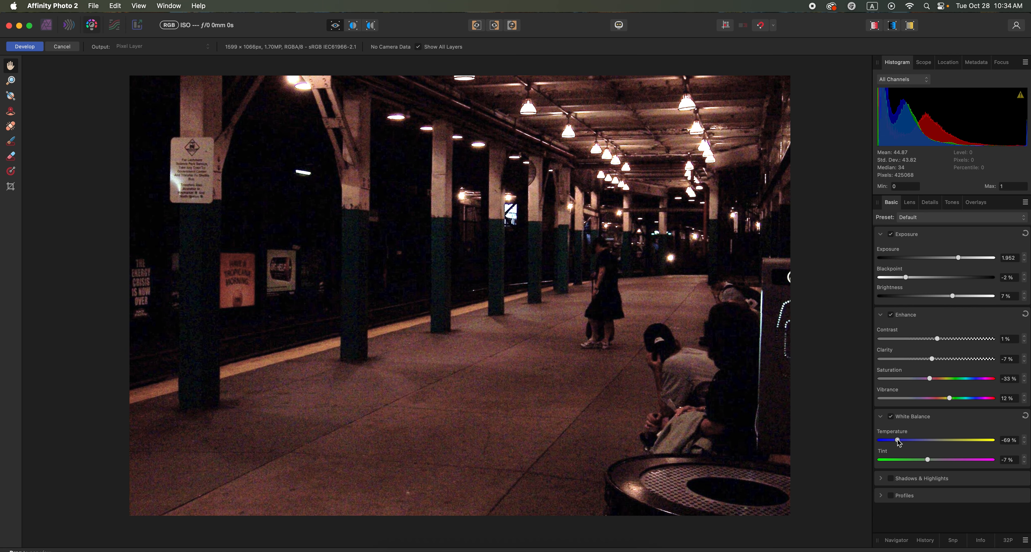
pyautogui.click(892, 417)
pyautogui.click(892, 417)
pyautogui.moveTo(901, 443); pyautogui.dragTo(914, 443)
pyautogui.click(920, 479)
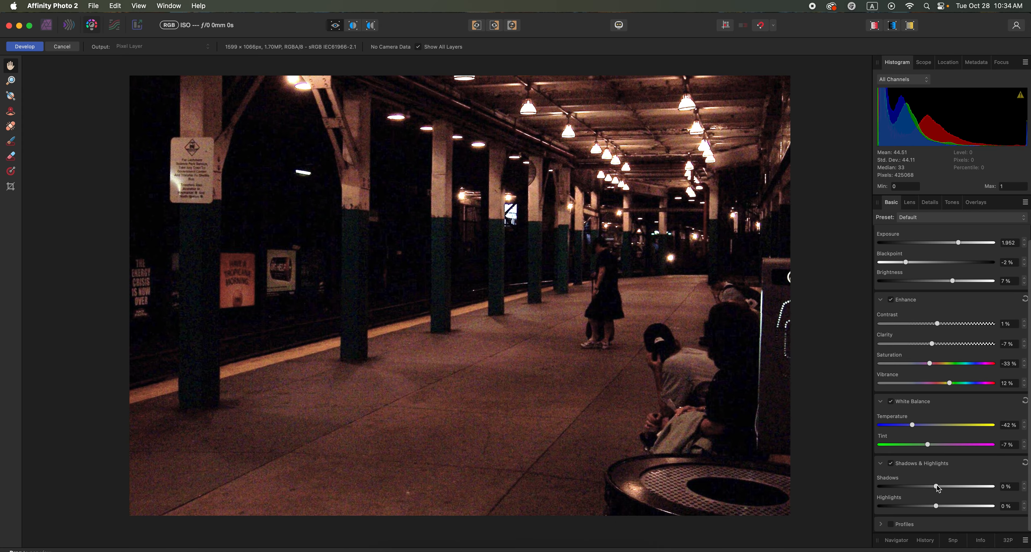
pyautogui.moveTo(937, 486); pyautogui.dragTo(947, 507)
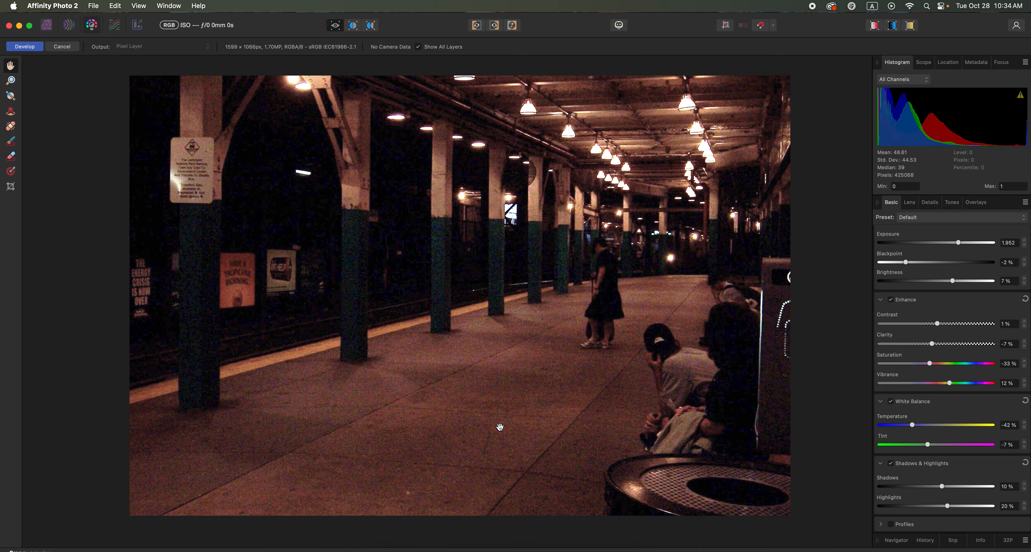
# Enable Noise Reduction for the station photo, try different Luminance strengths, and settle on a low one.
pyautogui.click(934, 203)
pyautogui.click(929, 251)
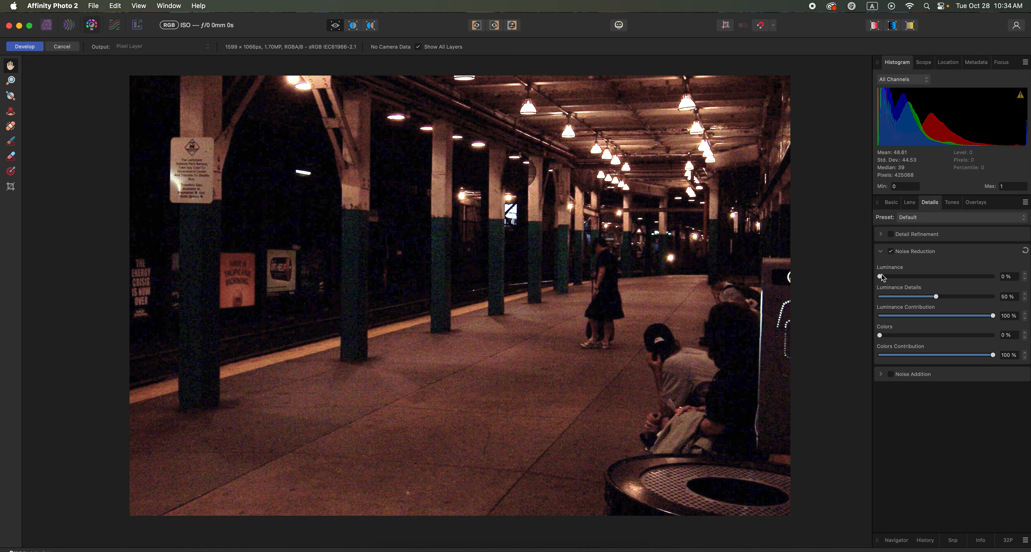
pyautogui.moveTo(880, 276); pyautogui.dragTo(956, 279)
pyautogui.moveTo(955, 278); pyautogui.dragTo(1003, 280)
pyautogui.moveTo(1002, 280); pyautogui.dragTo(903, 282)
# Lower the Exposure to 1.043 and the Brightness slightly, and develop the station photo.
pyautogui.click(890, 202)
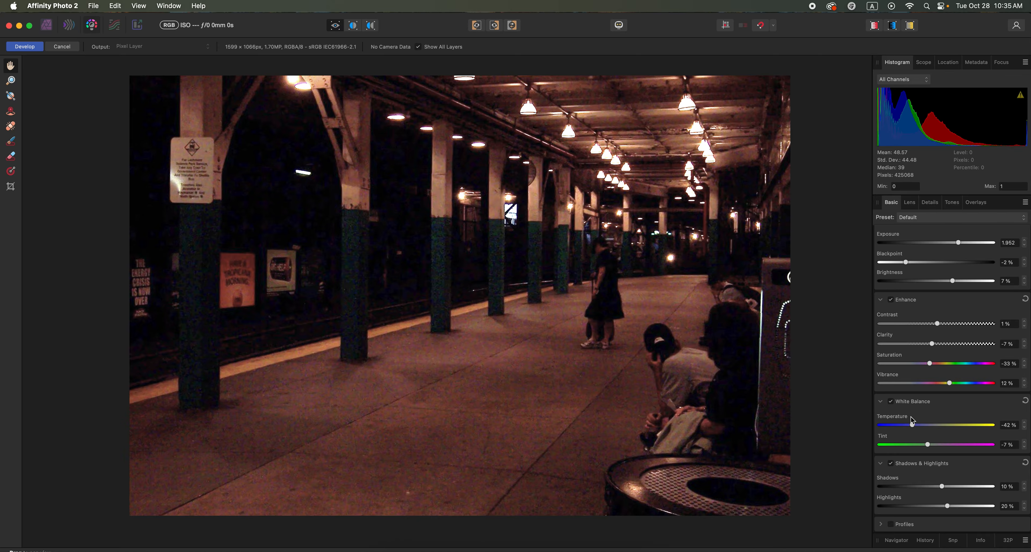
pyautogui.moveTo(960, 245); pyautogui.dragTo(948, 245)
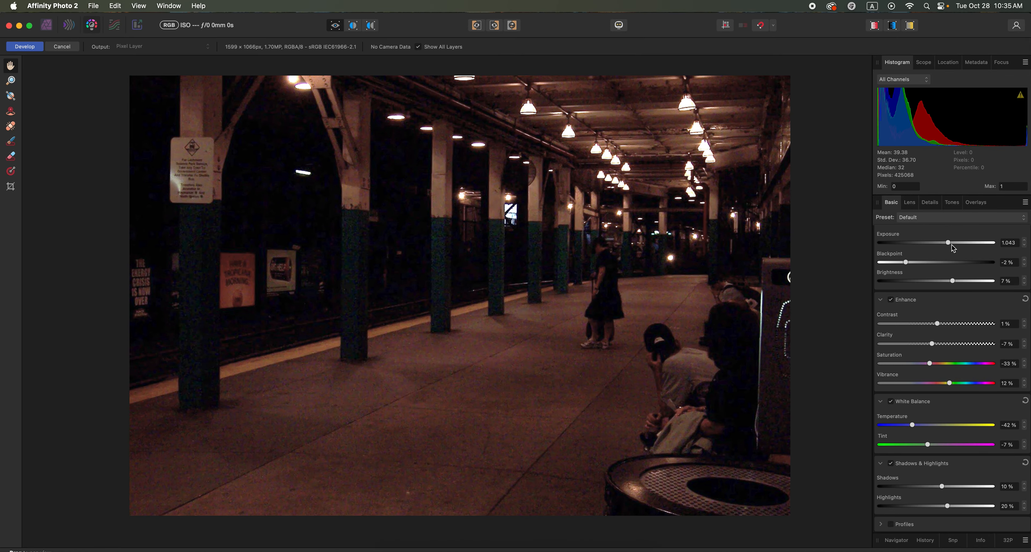
pyautogui.moveTo(952, 281); pyautogui.dragTo(944, 283)
pyautogui.click(24, 47)
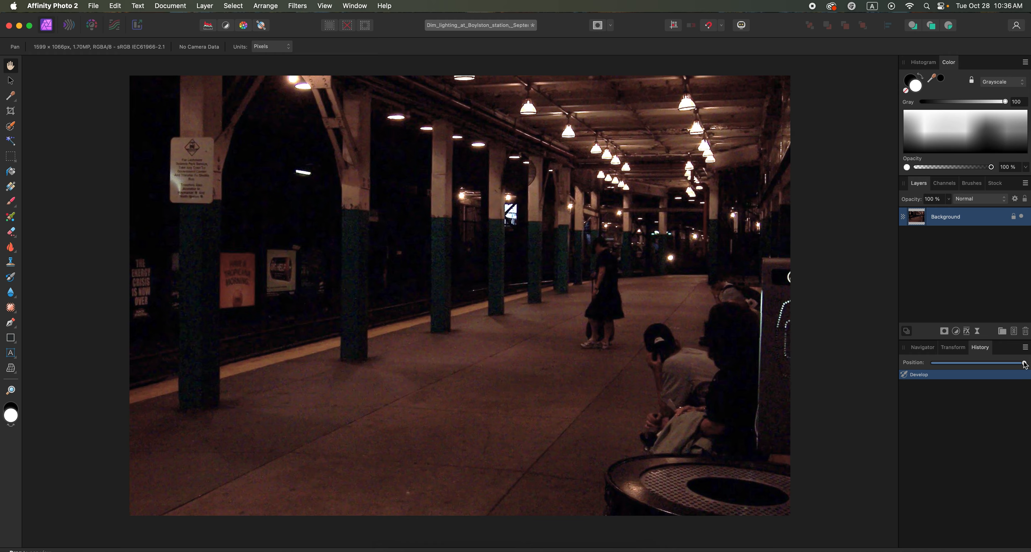
# Roll the station photo back to its state before the development.
pyautogui.moveTo(1024, 364); pyautogui.dragTo(929, 364)
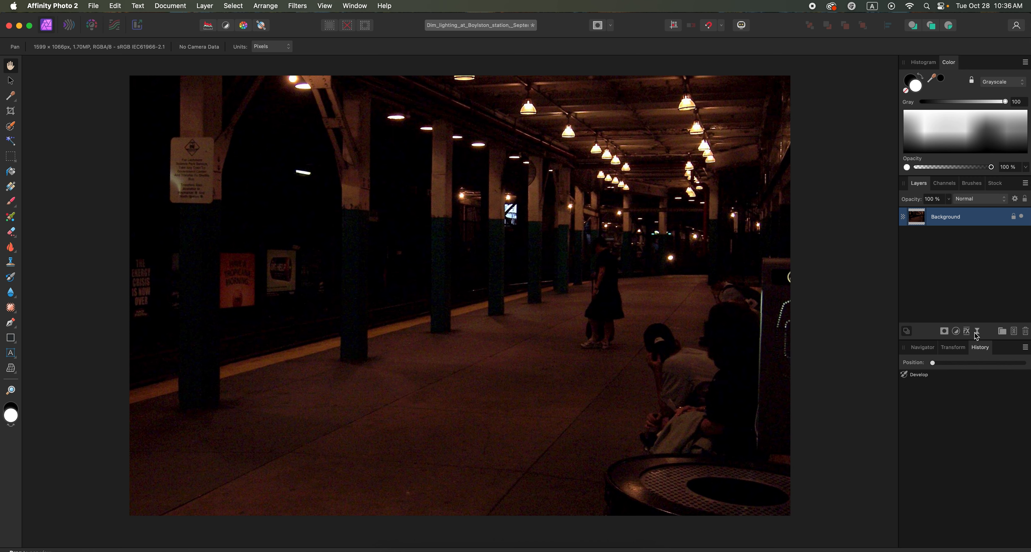
# Try a Levels adjustment layer with the White Level at 57 %, and delete it.
pyautogui.click(956, 331)
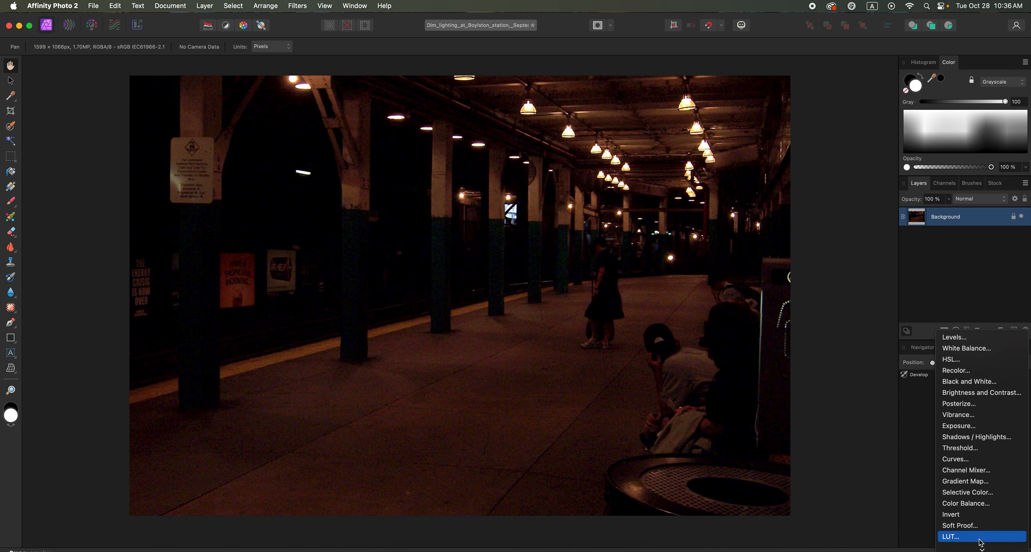
pyautogui.click(972, 340)
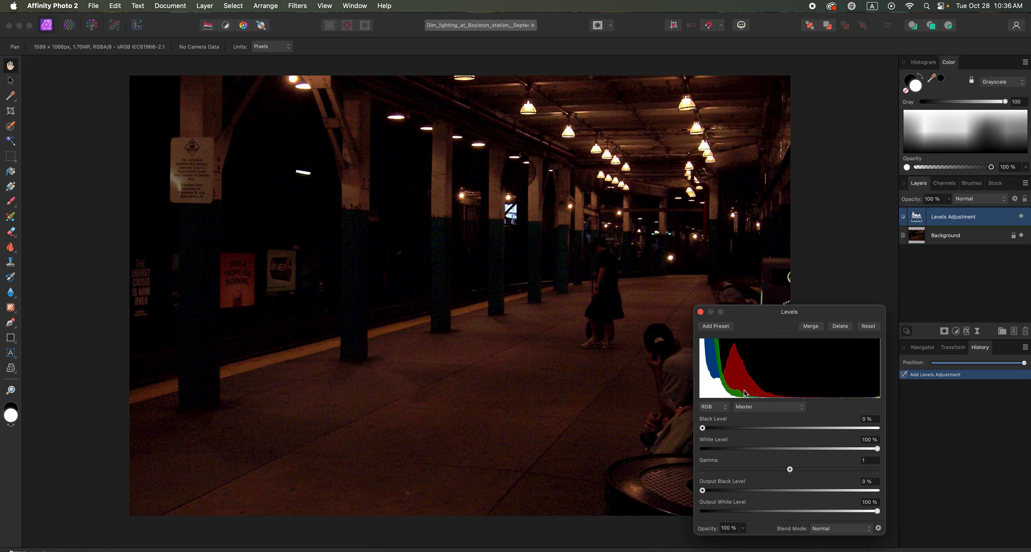
pyautogui.moveTo(704, 428)
pyautogui.mouseDown()
pyautogui.moveTo(718, 429)
pyautogui.moveTo(703, 429)
pyautogui.mouseUp()
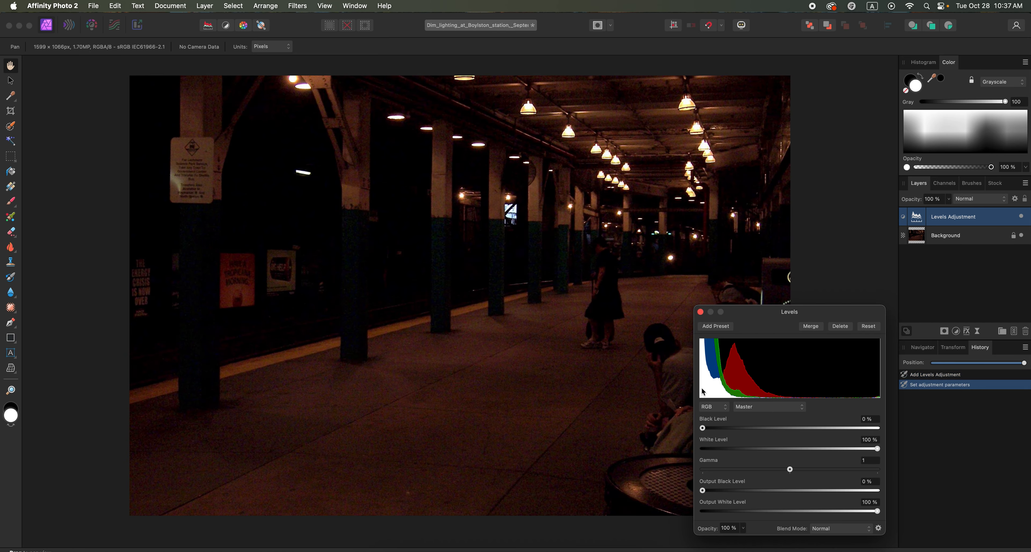
pyautogui.moveTo(877, 449); pyautogui.dragTo(801, 445)
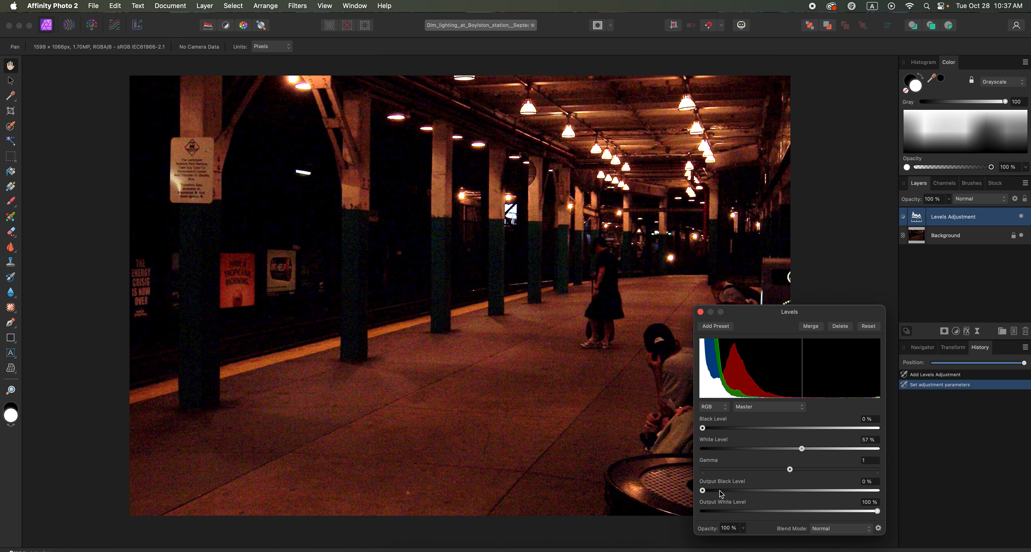
pyautogui.moveTo(706, 494)
pyautogui.mouseDown()
pyautogui.moveTo(719, 493)
pyautogui.moveTo(701, 493)
pyautogui.mouseUp()
pyautogui.moveTo(877, 512)
pyautogui.mouseDown()
pyautogui.moveTo(849, 512)
pyautogui.moveTo(877, 512)
pyautogui.mouseUp()
pyautogui.press('Delete')
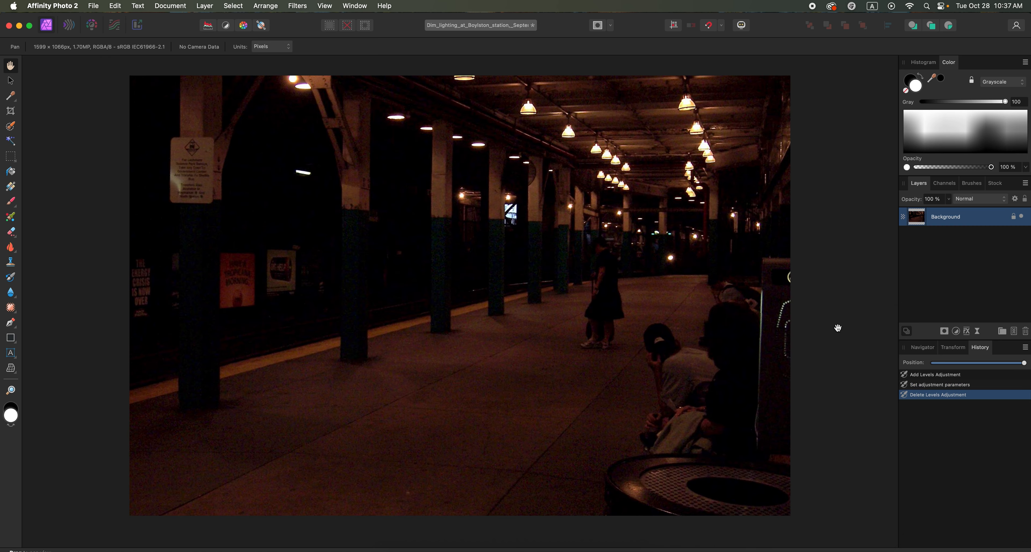
# Add a Curves adjustment layer and try shaping the master curve with several points in the shadows and midtones.
pyautogui.click(956, 331)
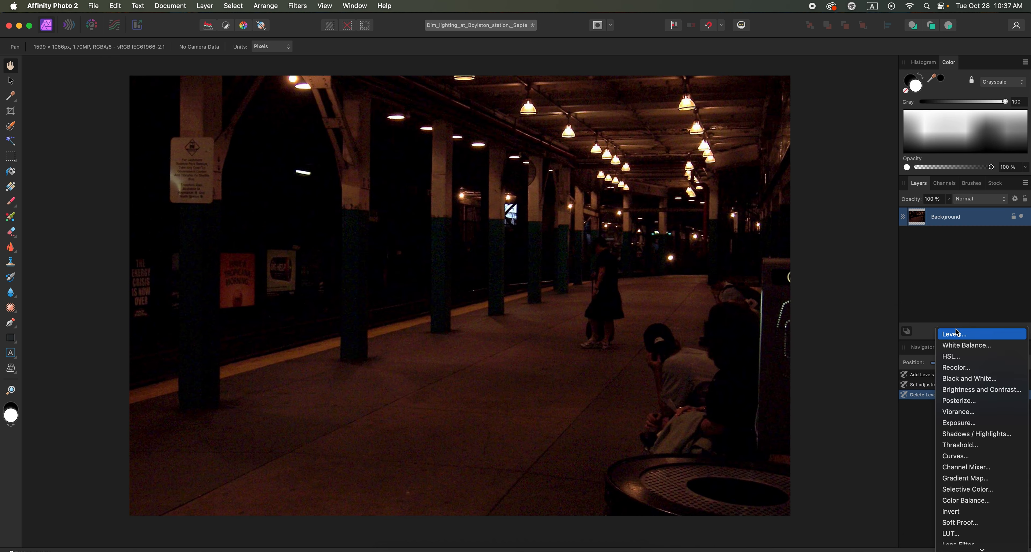
pyautogui.click(968, 458)
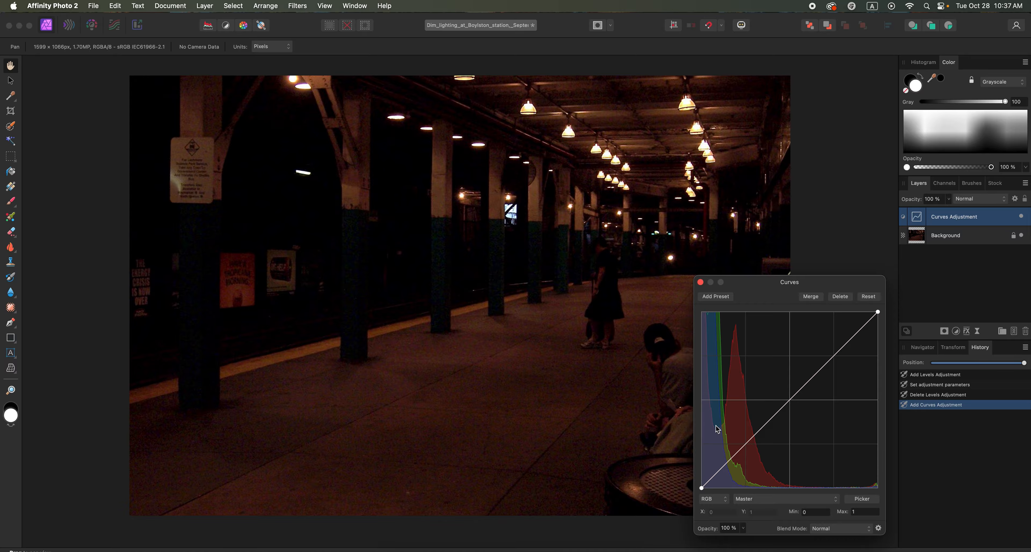
pyautogui.moveTo(791, 400); pyautogui.dragTo(743, 415)
pyautogui.moveTo(796, 345); pyautogui.dragTo(803, 472)
pyautogui.moveTo(741, 405); pyautogui.dragTo(734, 456)
pyautogui.moveTo(802, 467); pyautogui.dragTo(804, 361)
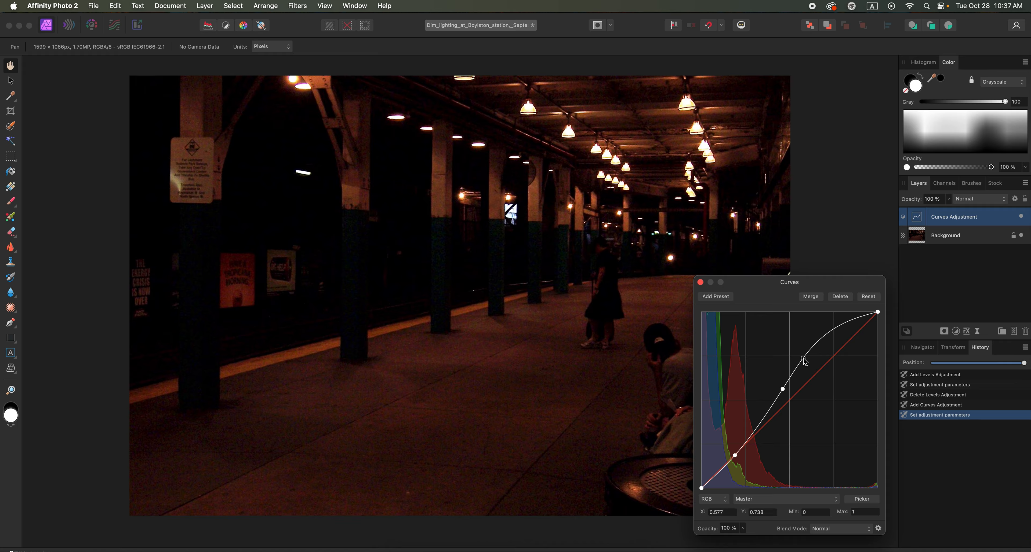
# Remove the surplus curve points and raise a single midtone point to X 0.426, Y 0.524 for a gentle brightening.
pyautogui.press('Delete')
pyautogui.click(783, 390)
pyautogui.press('Delete')
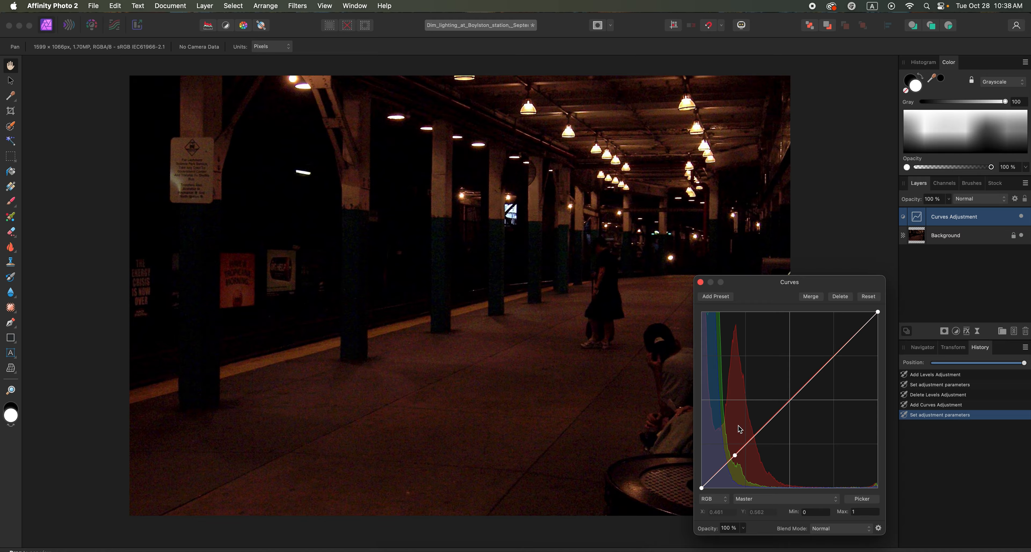
pyautogui.click(782, 404)
pyautogui.moveTo(783, 405)
pyautogui.mouseDown()
pyautogui.moveTo(773, 398)
pyautogui.moveTo(792, 418)
pyautogui.moveTo(777, 398)
pyautogui.mouseUp()
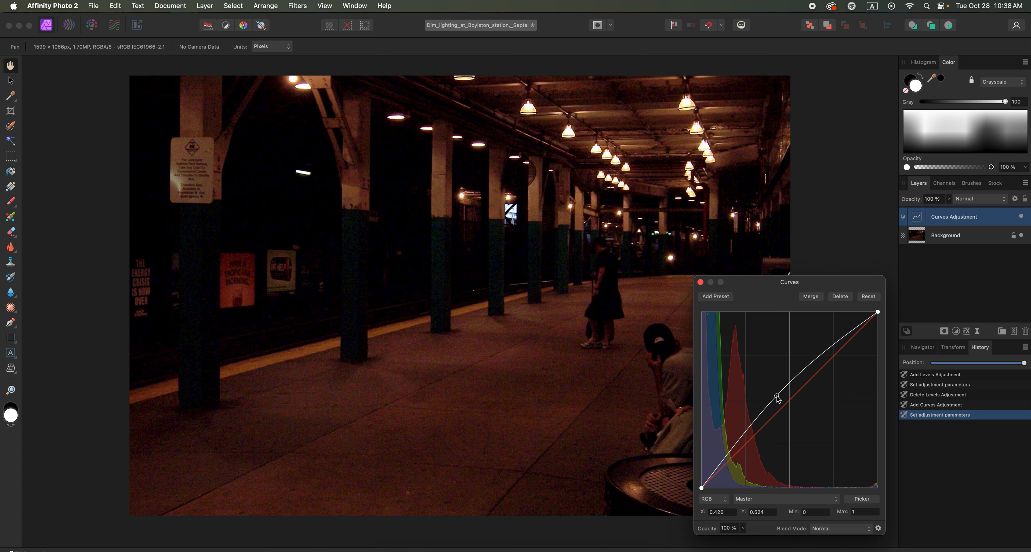
pyautogui.click(700, 282)
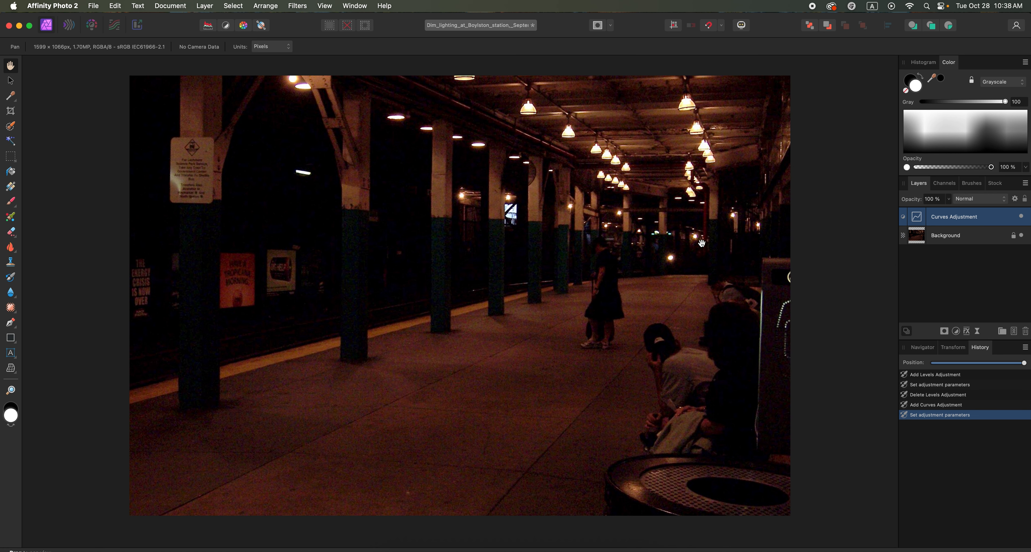
# Compare the photo with and without the Curves adjustment, and review the adjustment's settings.
pyautogui.click(1021, 216)
pyautogui.click(1021, 217)
pyautogui.click(1021, 217)
pyautogui.click(1021, 217)
pyautogui.click(917, 217)
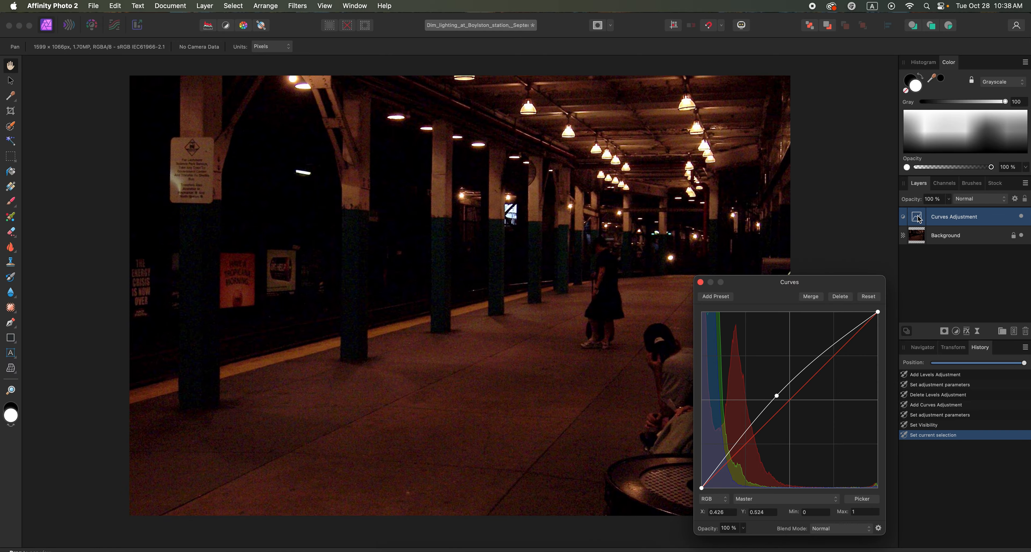
pyautogui.click(700, 283)
# Add an Exposure adjustment layer above the curves with the exposure set to 1.196.
pyautogui.click(956, 331)
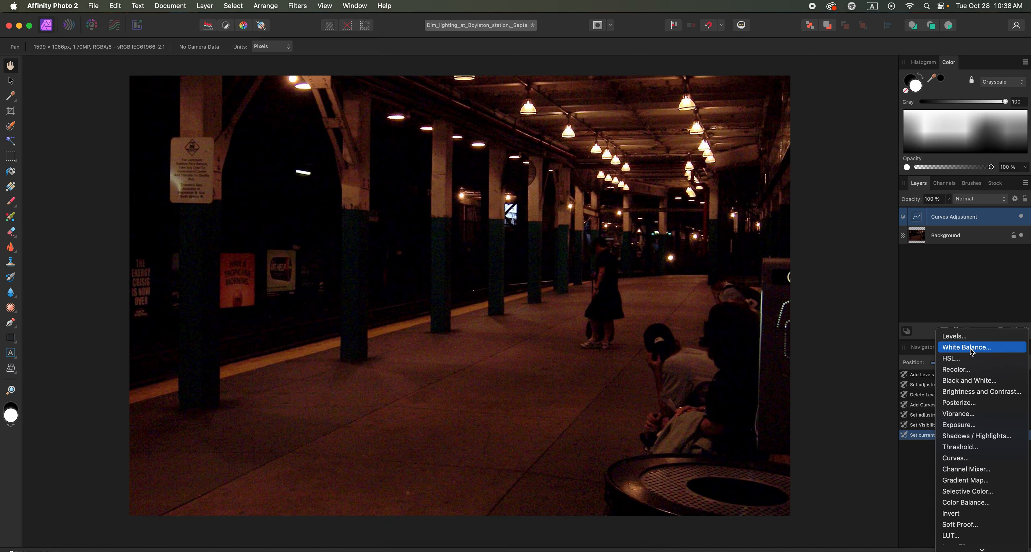
pyautogui.click(972, 426)
pyautogui.moveTo(773, 507); pyautogui.dragTo(784, 507)
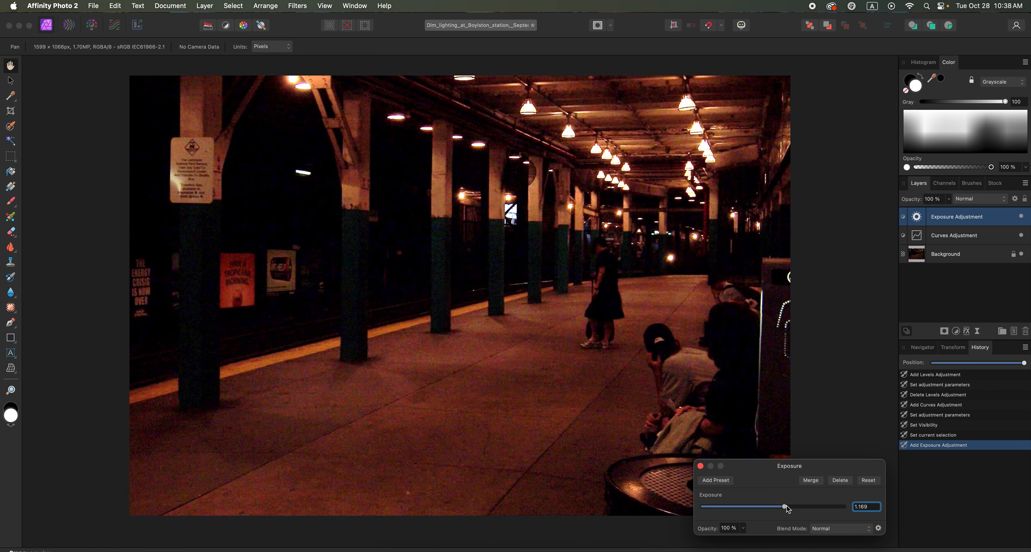
pyautogui.click(700, 466)
# Add a Brightness and Contrast adjustment layer that brightens the station photo further.
pyautogui.click(958, 334)
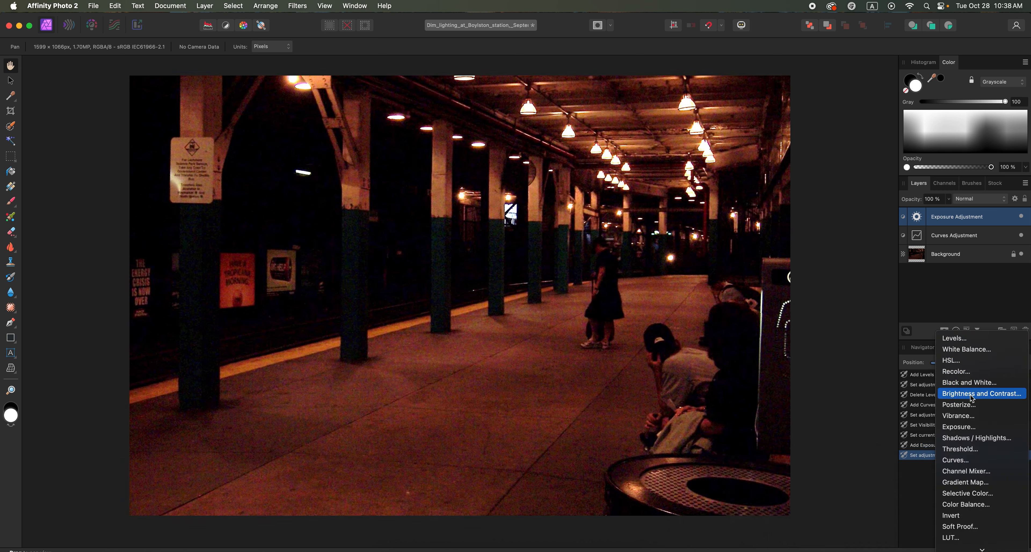
pyautogui.click(960, 394)
pyautogui.moveTo(777, 478); pyautogui.dragTo(771, 504)
pyautogui.click(700, 439)
# Add a Color Balance adjustment with midtones at Cyan/Red -28 %, Magenta/Green 19 % and Yellow/Blue 25 %.
pyautogui.click(956, 331)
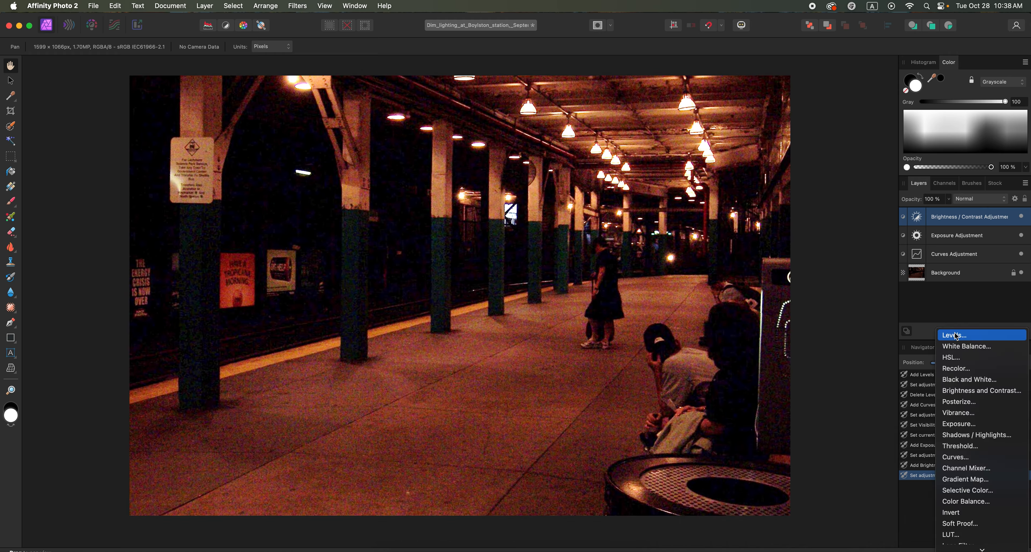
pyautogui.click(978, 502)
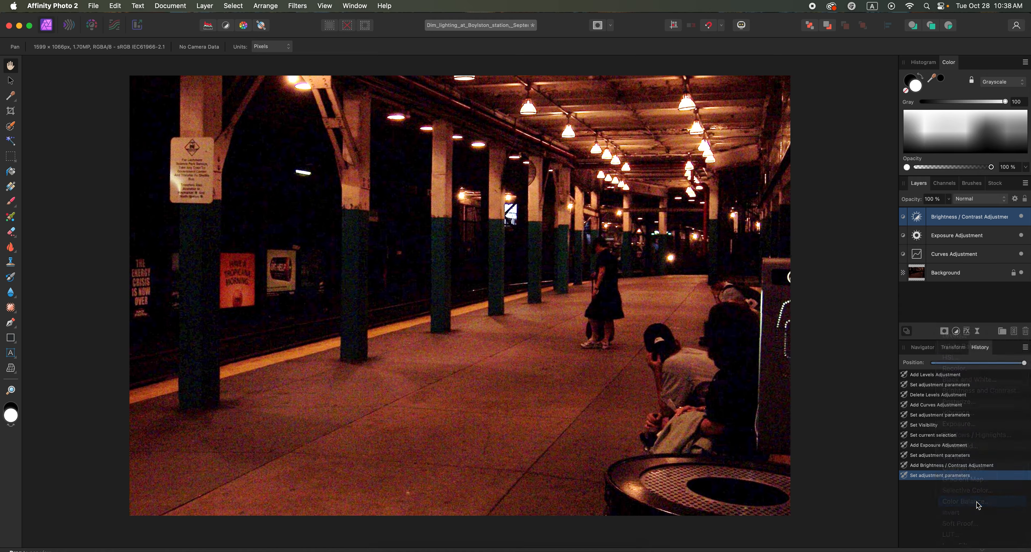
pyautogui.click(799, 438)
pyautogui.click(762, 444)
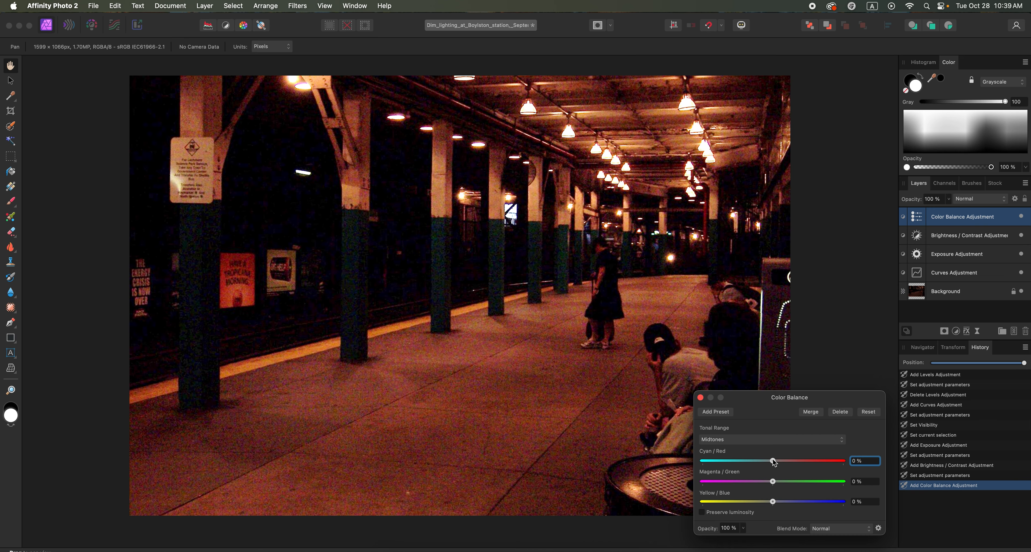
pyautogui.moveTo(773, 460); pyautogui.dragTo(792, 504)
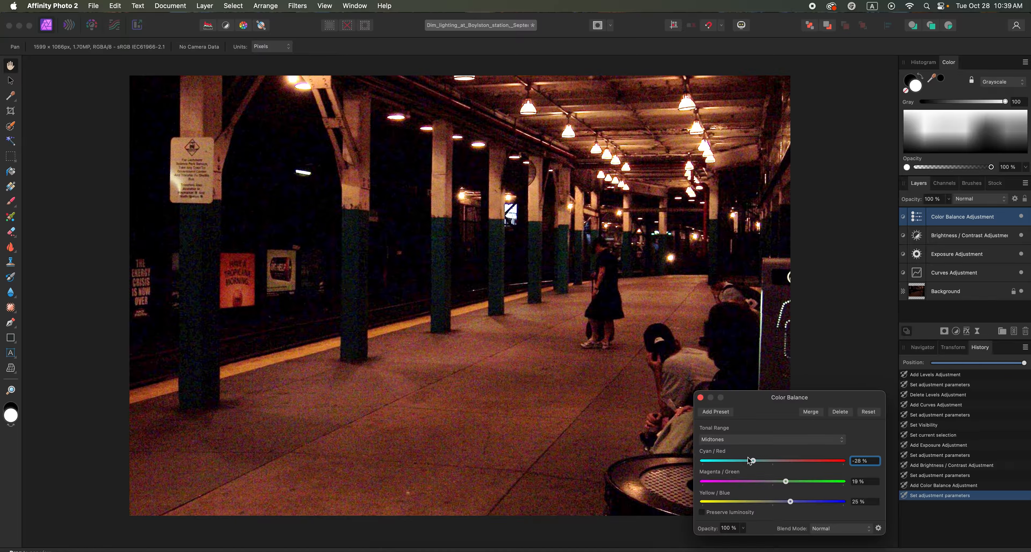
# Set the Color Balance shadows to Cyan/Red -24 %, Magenta/Green 16 % and Yellow/Blue 16 %.
pyautogui.click(728, 442)
pyautogui.click(730, 430)
pyautogui.moveTo(773, 460); pyautogui.dragTo(783, 502)
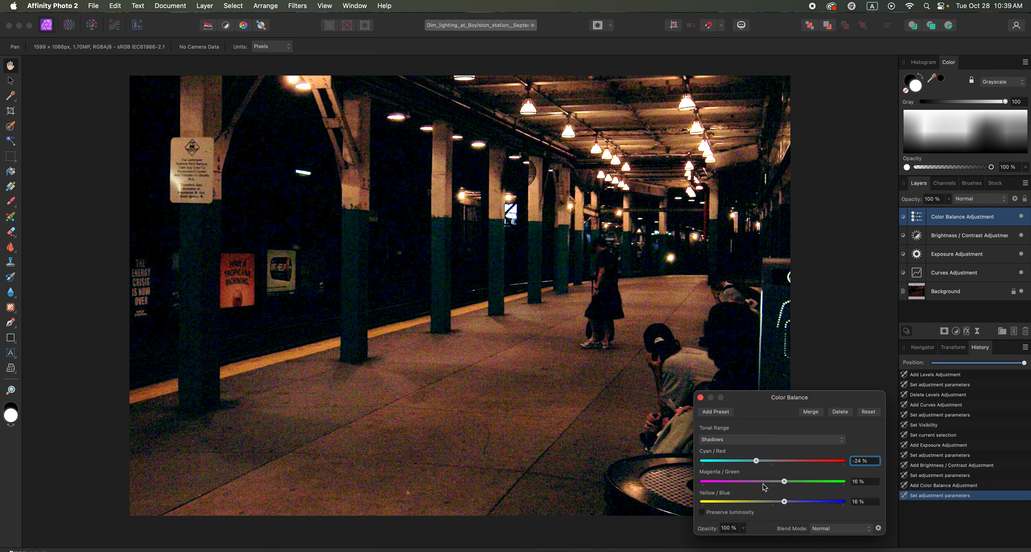
# Set the Color Balance highlights to Cyan/Red -9 %, Magenta/Green 8 % and Yellow/Blue 11 %, and toggle the adjustment's visibility to compare.
pyautogui.click(727, 440)
pyautogui.click(724, 463)
pyautogui.moveTo(772, 461); pyautogui.dragTo(783, 502)
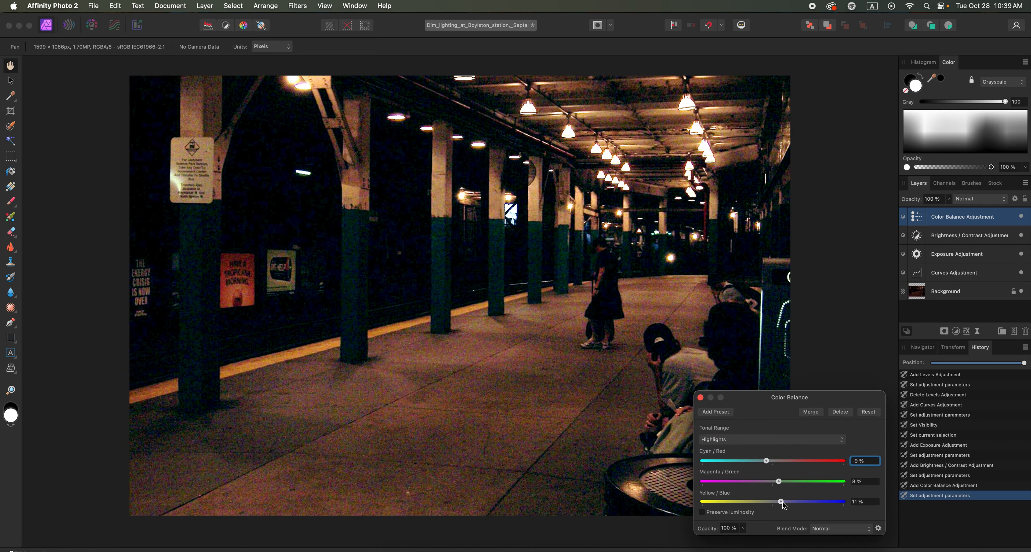
pyautogui.click(700, 398)
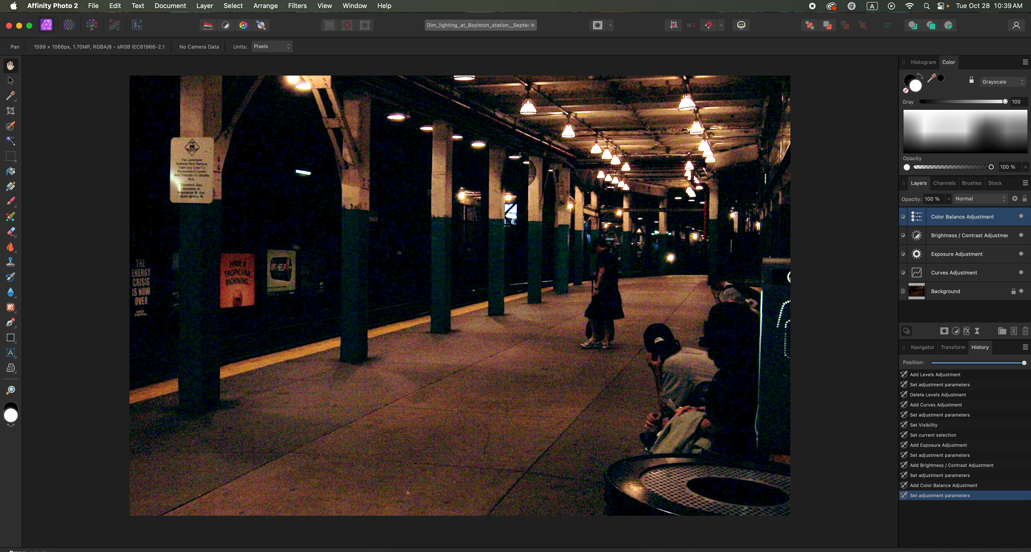
pyautogui.click(1021, 217)
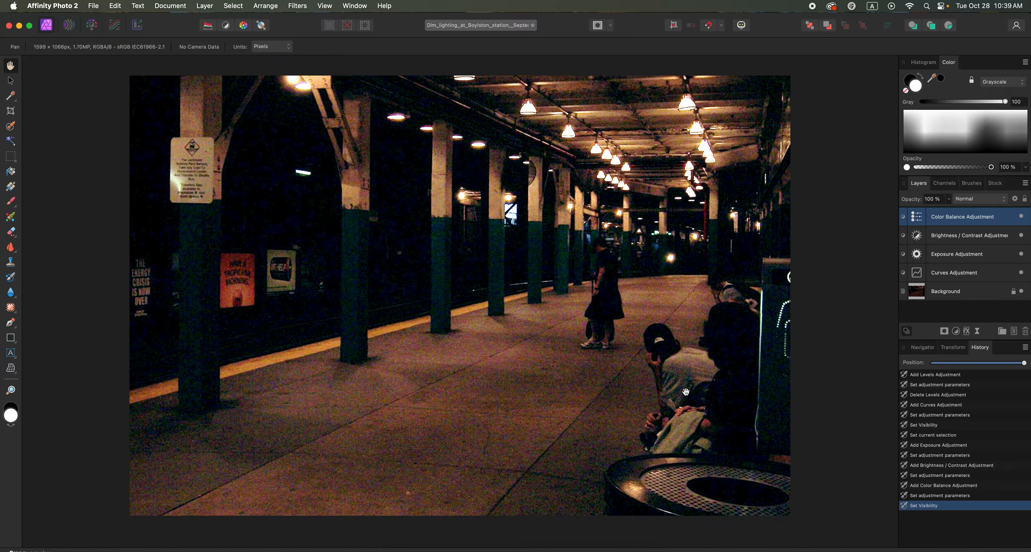
# Apply luminance noise reduction to the Background layer in the Develop Persona.
pyautogui.click(951, 296)
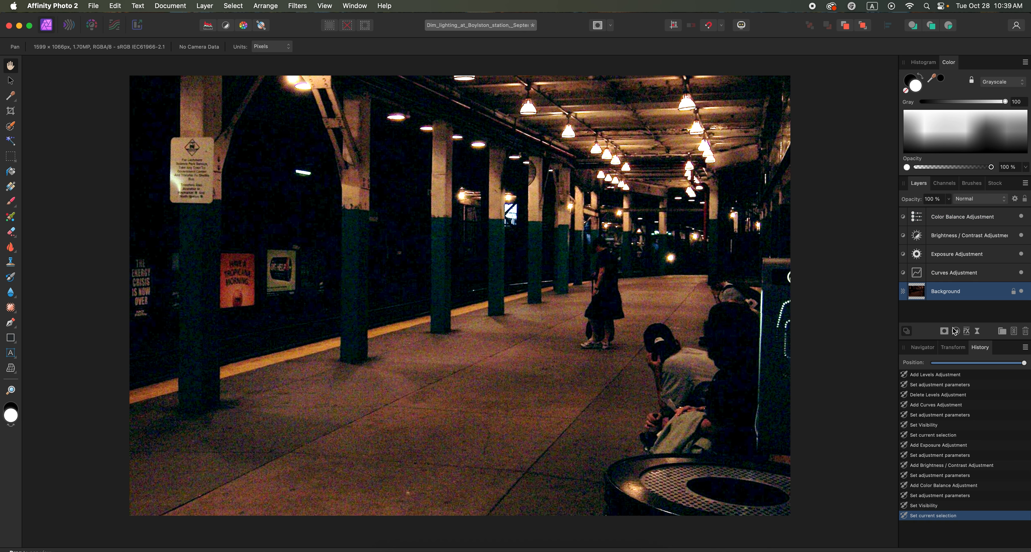
pyautogui.click(956, 331)
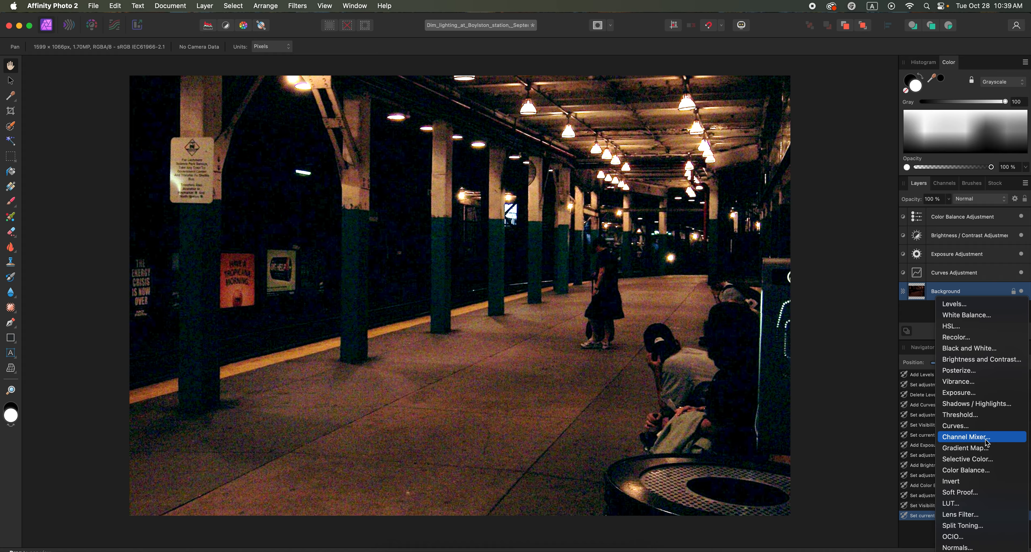
pyautogui.click(952, 292)
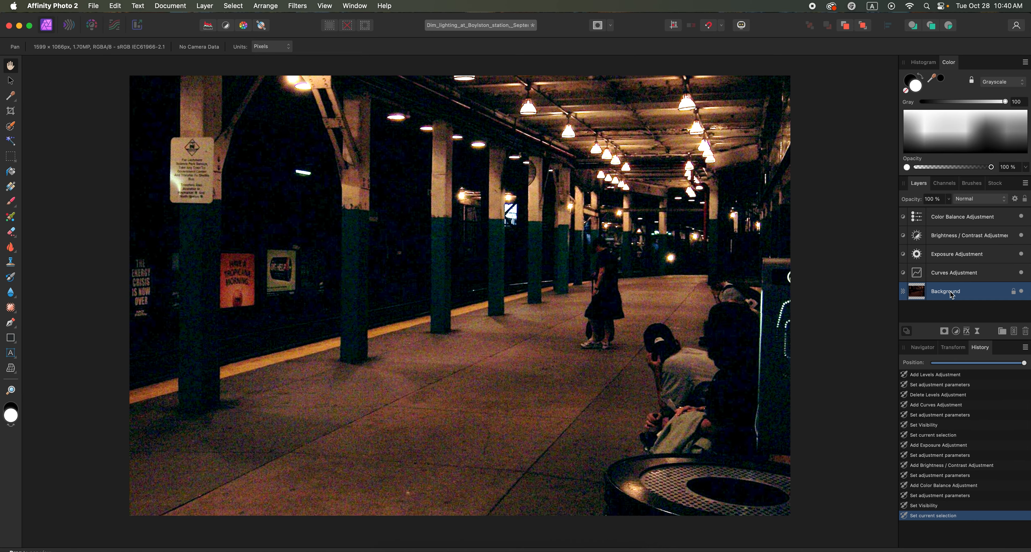
pyautogui.click(91, 25)
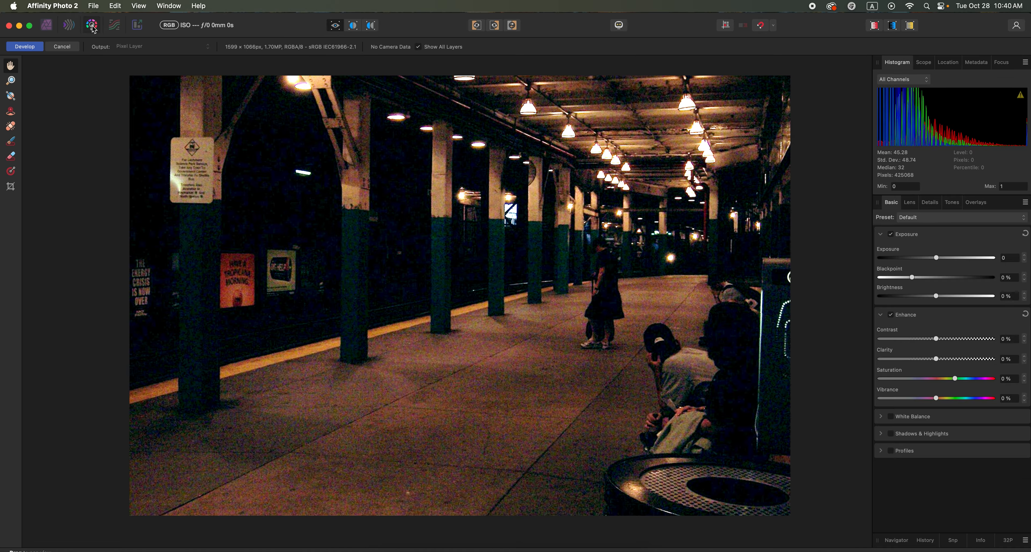
pyautogui.click(929, 203)
pyautogui.click(911, 251)
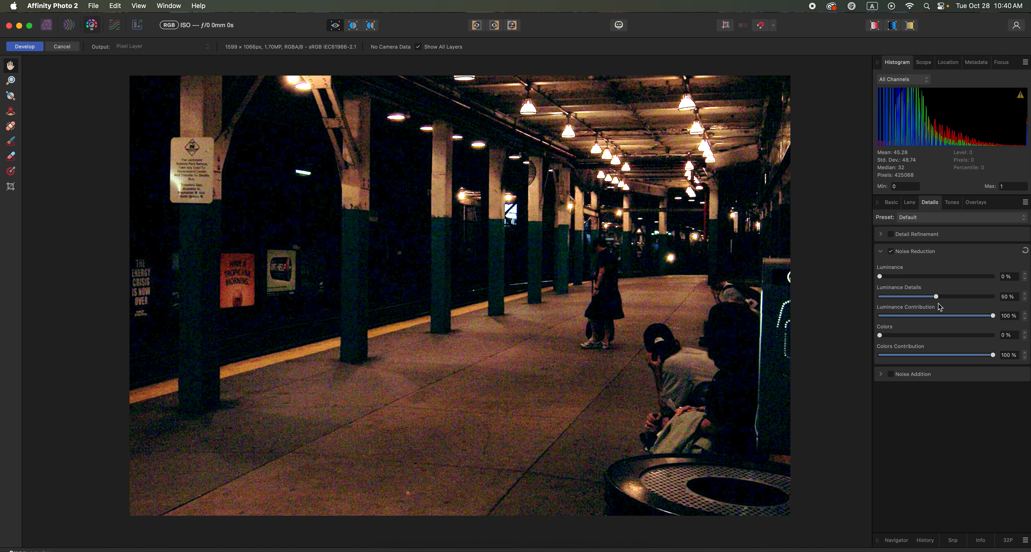
pyautogui.moveTo(880, 278); pyautogui.dragTo(897, 280)
pyautogui.click(24, 50)
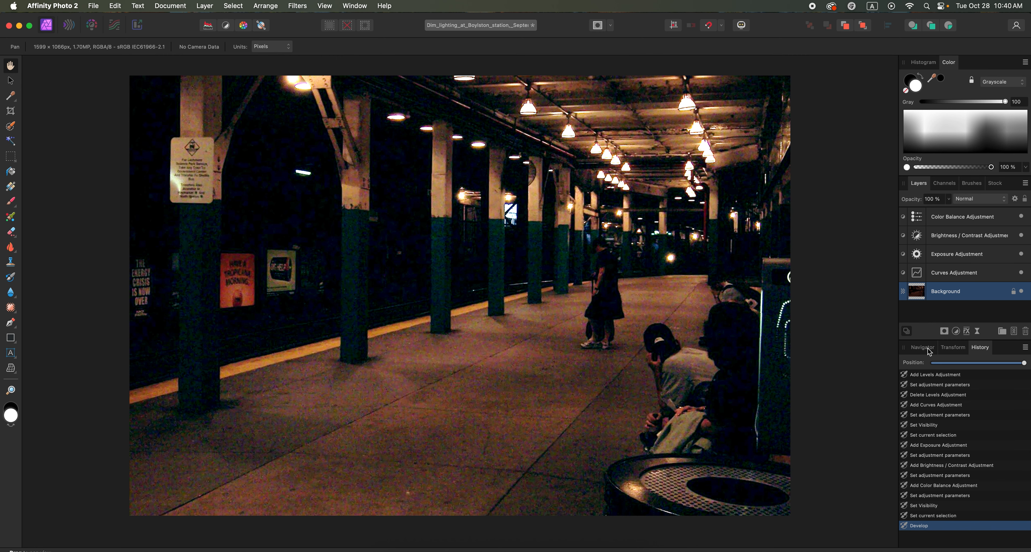
# View the station photo at 100 % zoom and scrub through the edit history to compare the edits.
pyautogui.click(929, 351)
pyautogui.click(1016, 365)
pyautogui.write('100')
pyautogui.press('Return')
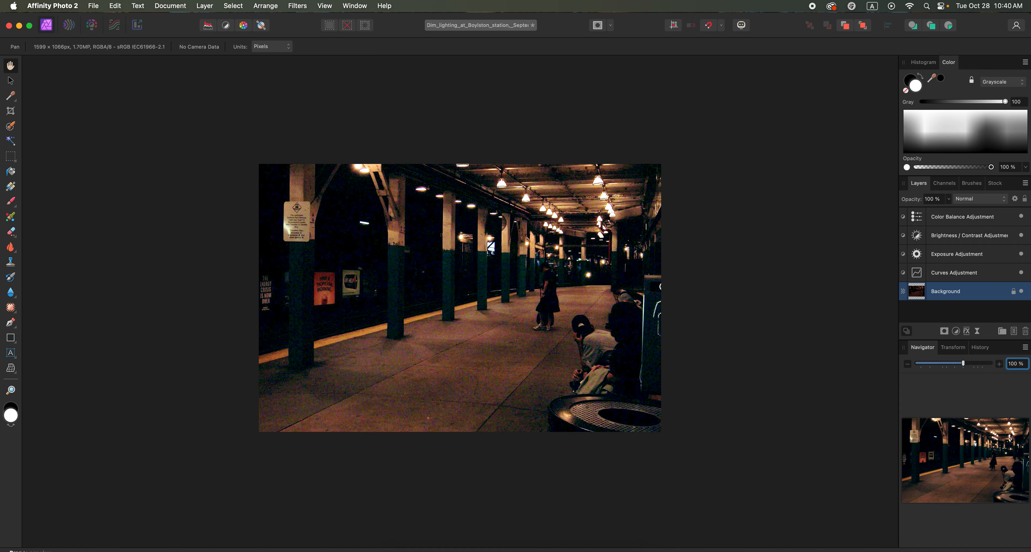
pyautogui.click(980, 348)
pyautogui.moveTo(1024, 363)
pyautogui.mouseDown()
pyautogui.moveTo(880, 374)
pyautogui.moveTo(1027, 374)
pyautogui.moveTo(841, 369)
pyautogui.moveTo(1026, 364)
pyautogui.mouseUp()
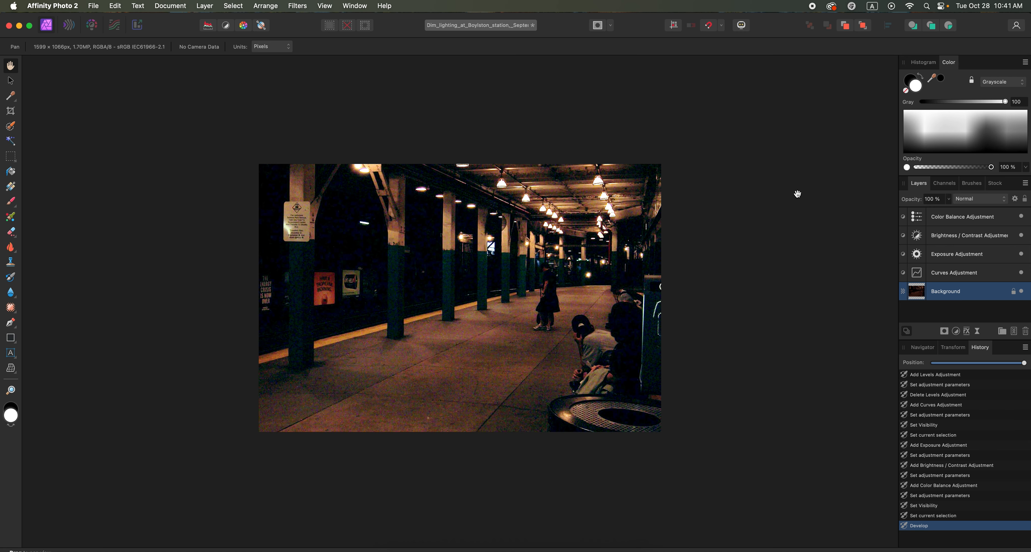
# Save the layered station photo as a new, unflattened document in the Downloads folder, keeping the suggested file name.
pyautogui.press('super+s')
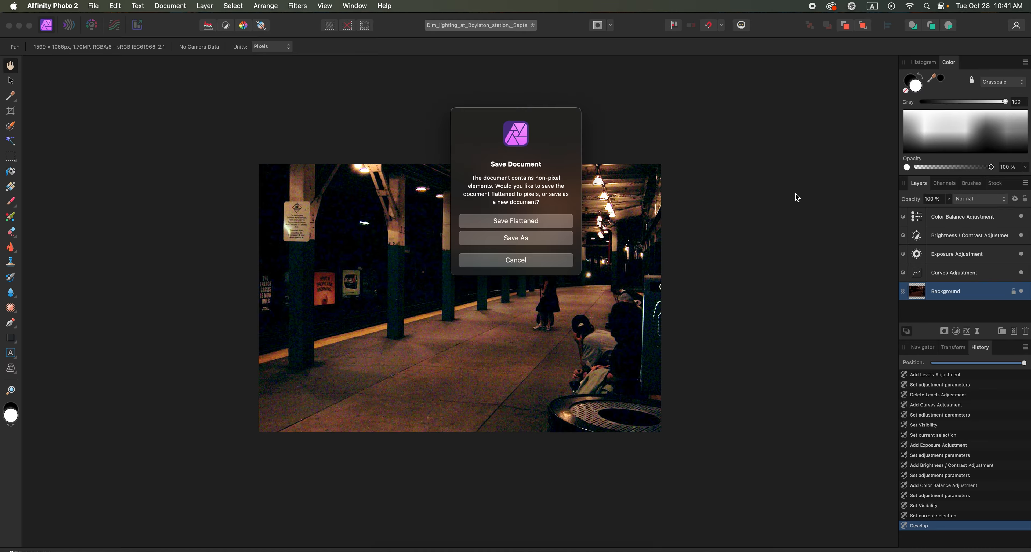
pyautogui.click(529, 239)
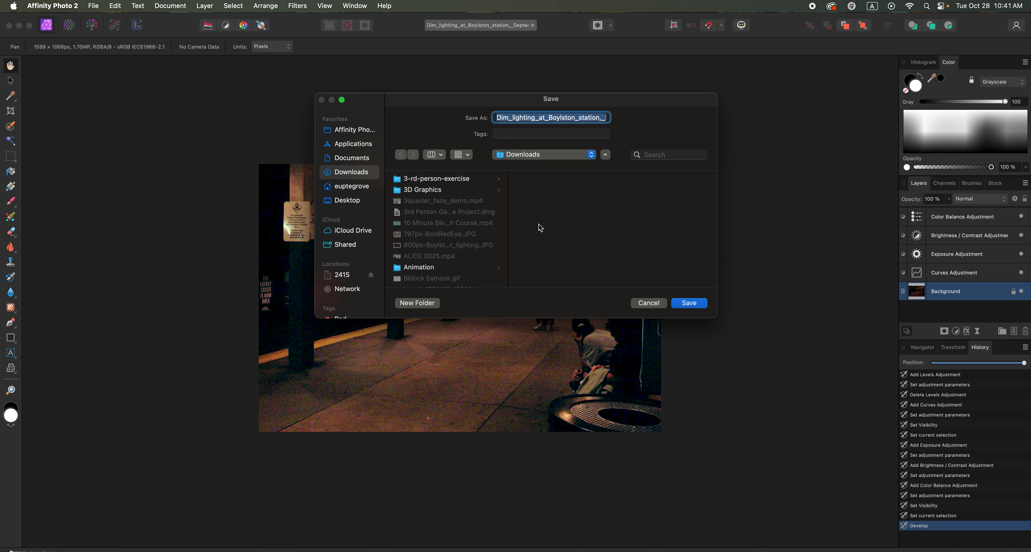
pyautogui.click(686, 304)
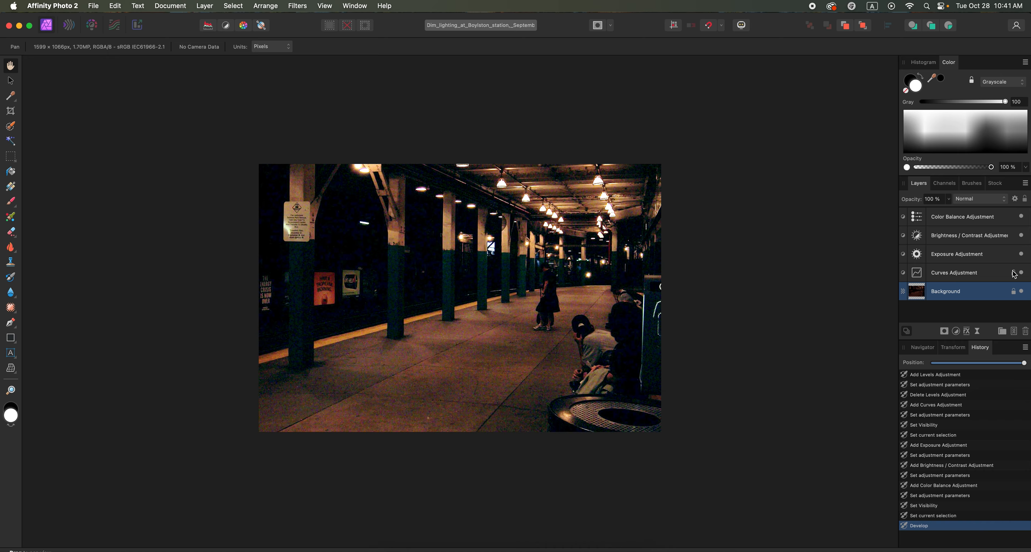
# Check the effect of the Curves adjustment by toggling its visibility, and review the Color Balance adjustment's settings.
pyautogui.click(1021, 273)
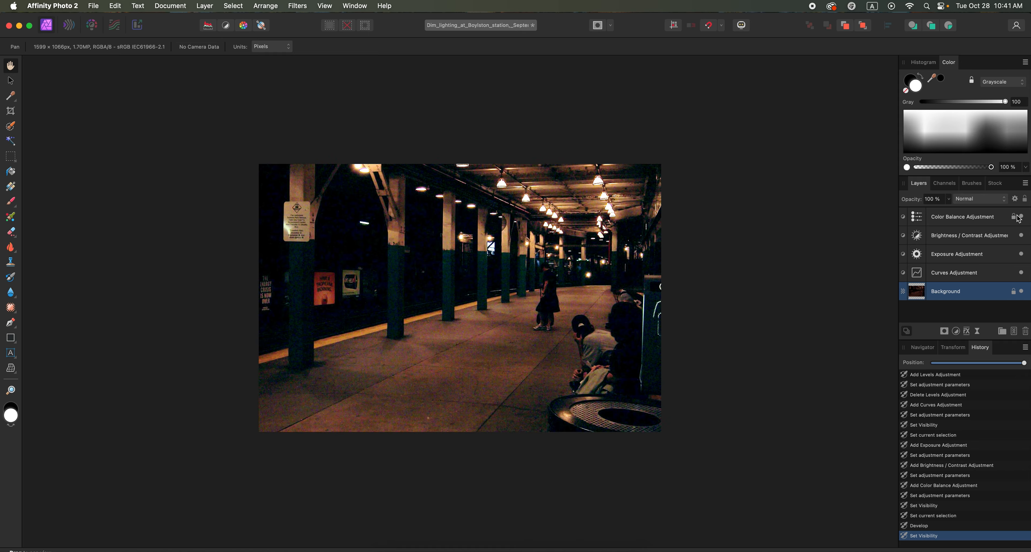
pyautogui.doubleClick(915, 217)
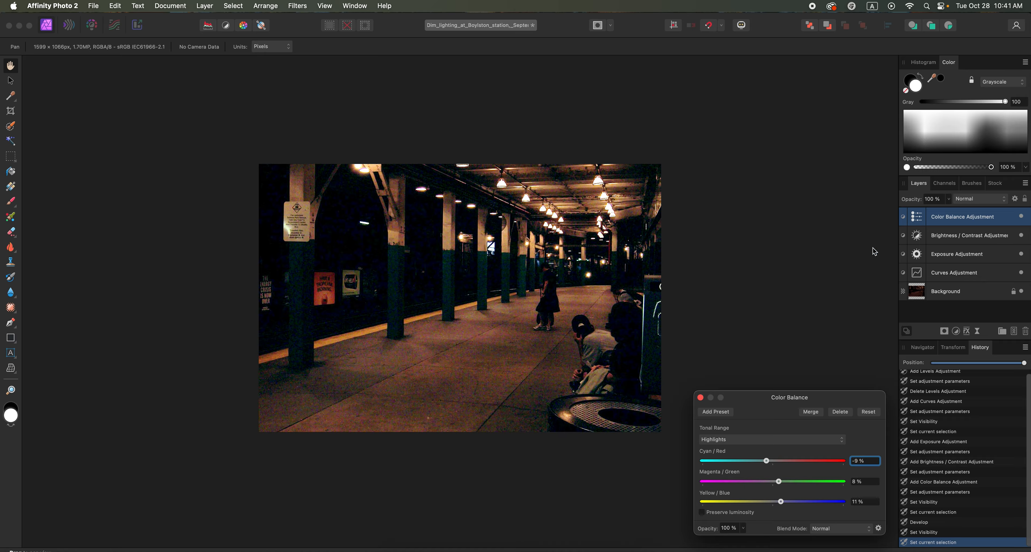
pyautogui.click(701, 398)
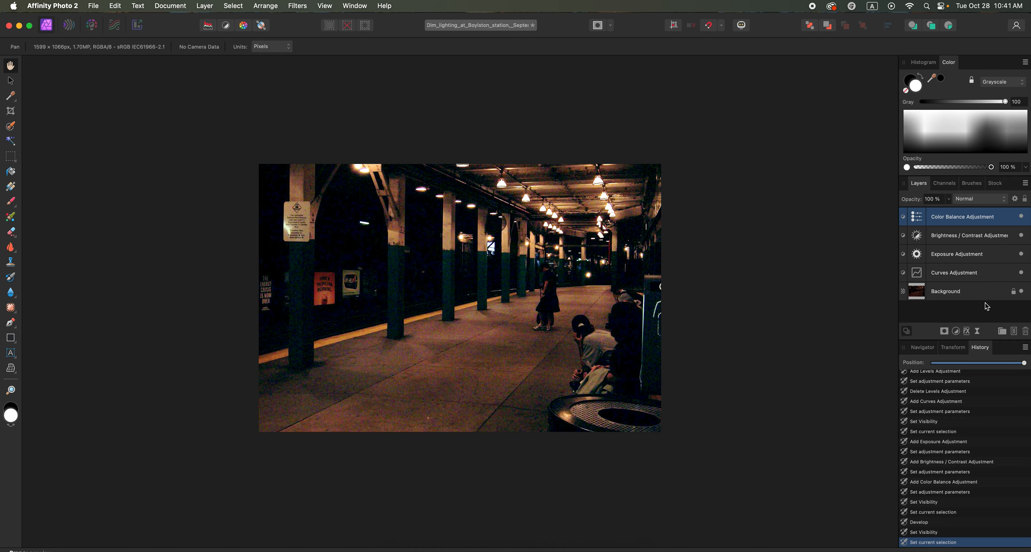
# Start exporting the station photo slice from the Export Persona as a JPEG to the Downloads folder.
pyautogui.click(137, 25)
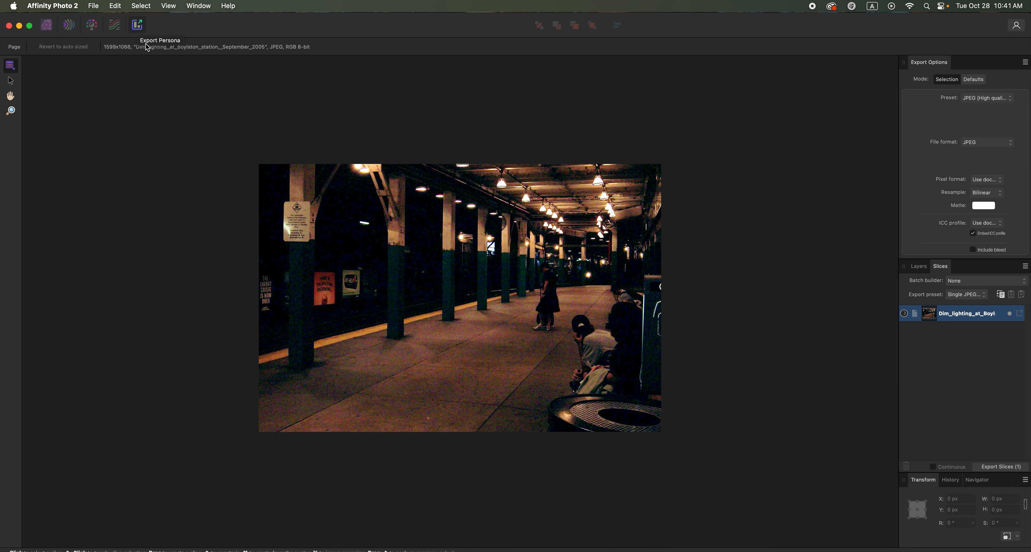
pyautogui.click(998, 143)
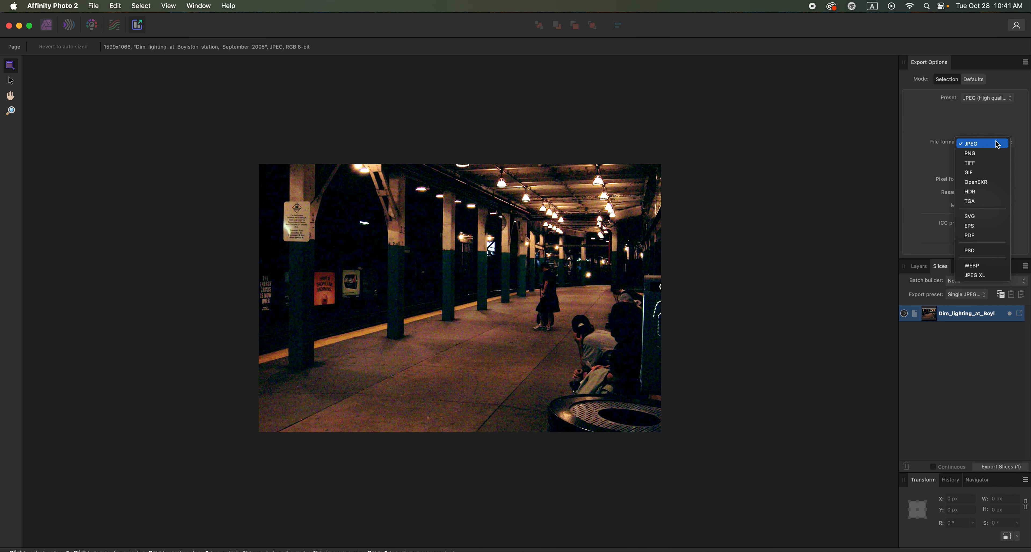
pyautogui.click(1012, 143)
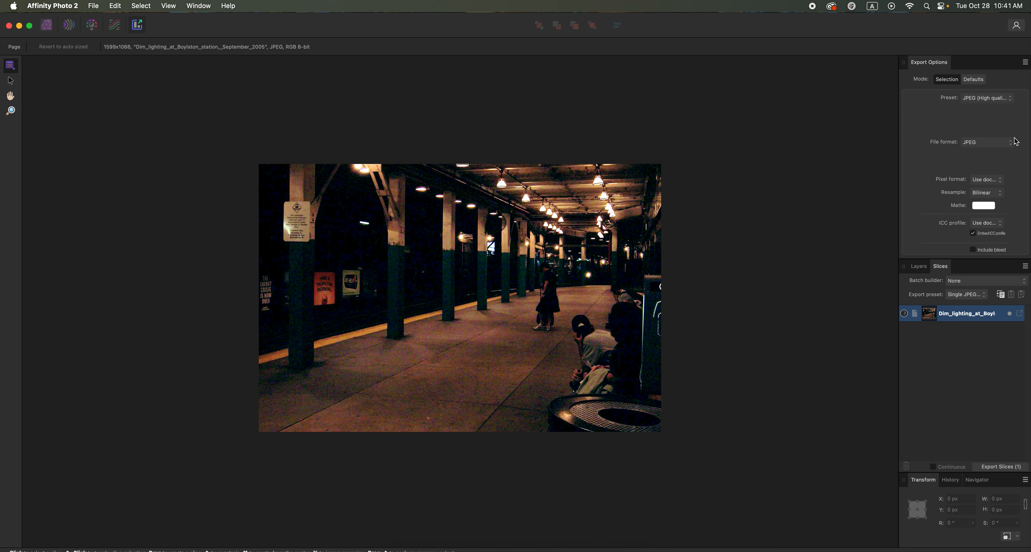
pyautogui.click(1021, 314)
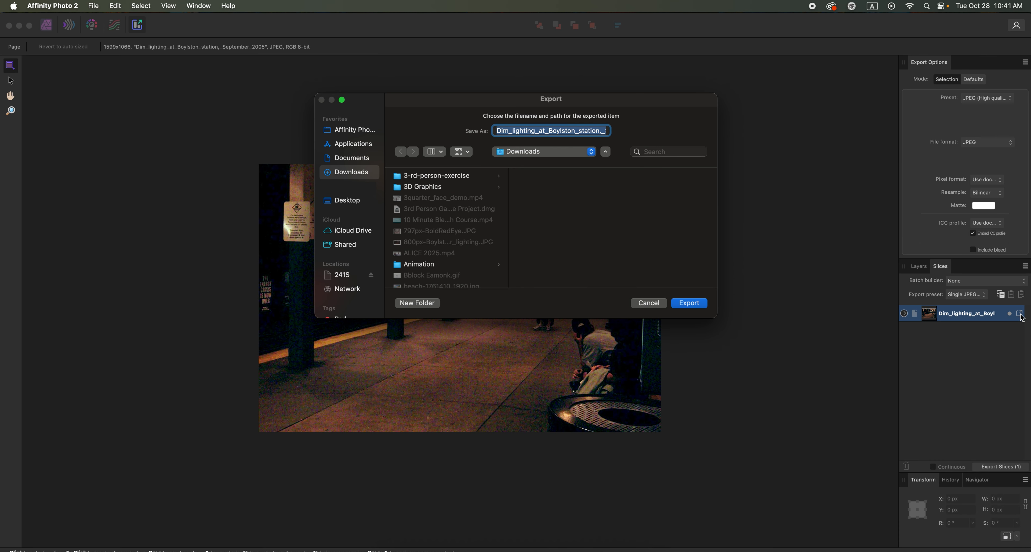
pyautogui.click(653, 300)
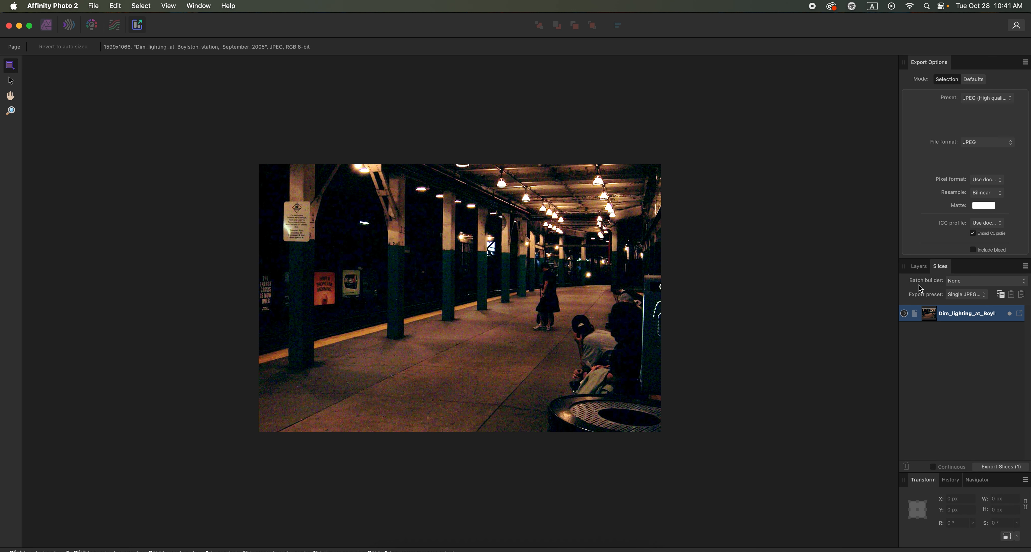
pyautogui.click(1020, 314)
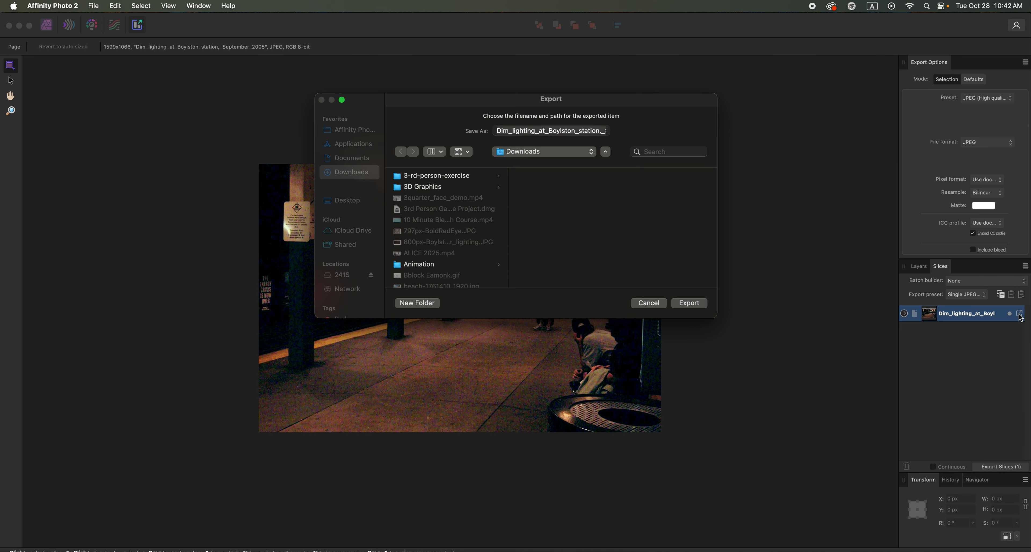